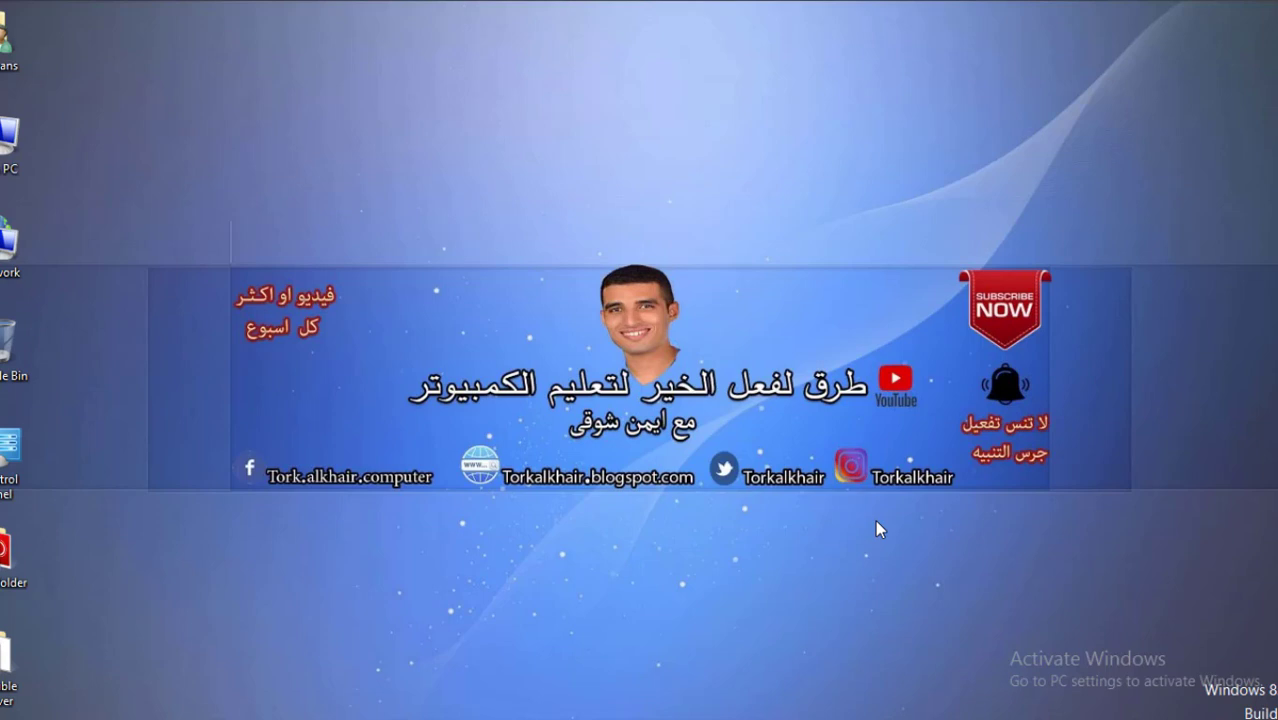
Launch the dd application from the Double Driver folder on the desktop
{"action": "left_click_drag", "start_coordinate": [6, 662], "coordinate": [607, 184]}
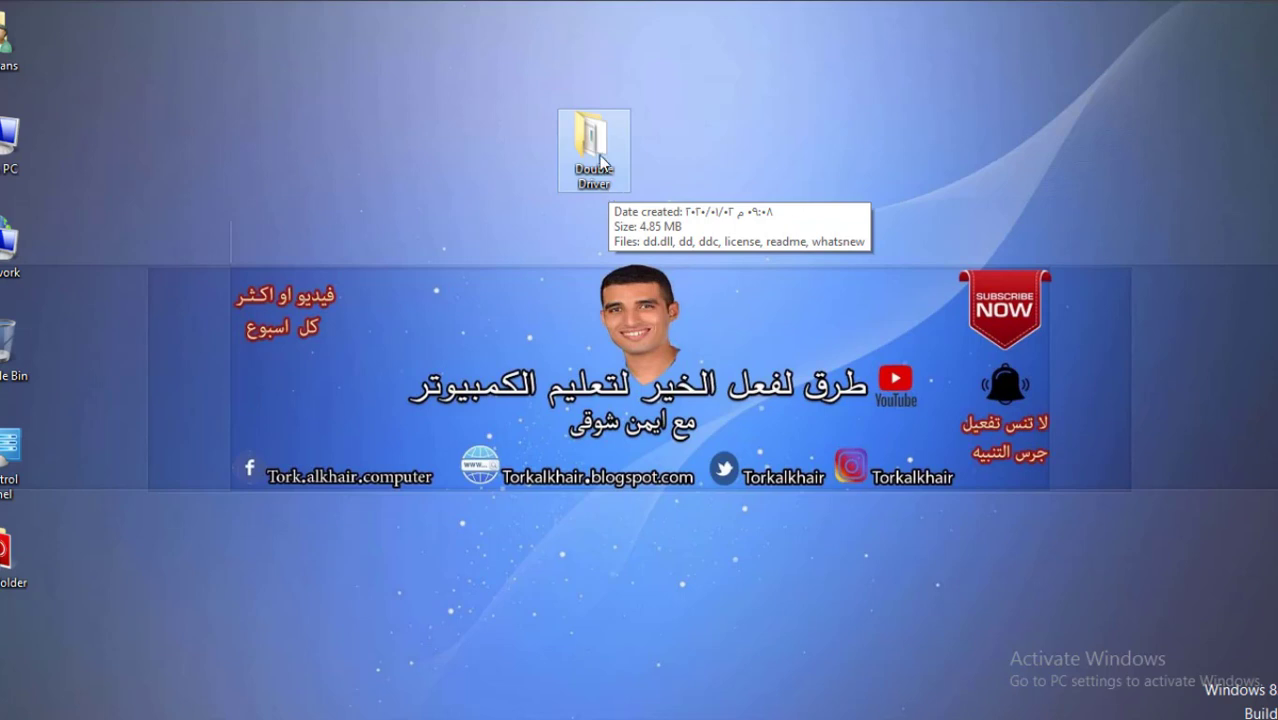
{"action": "double_click", "coordinate": [600, 160]}
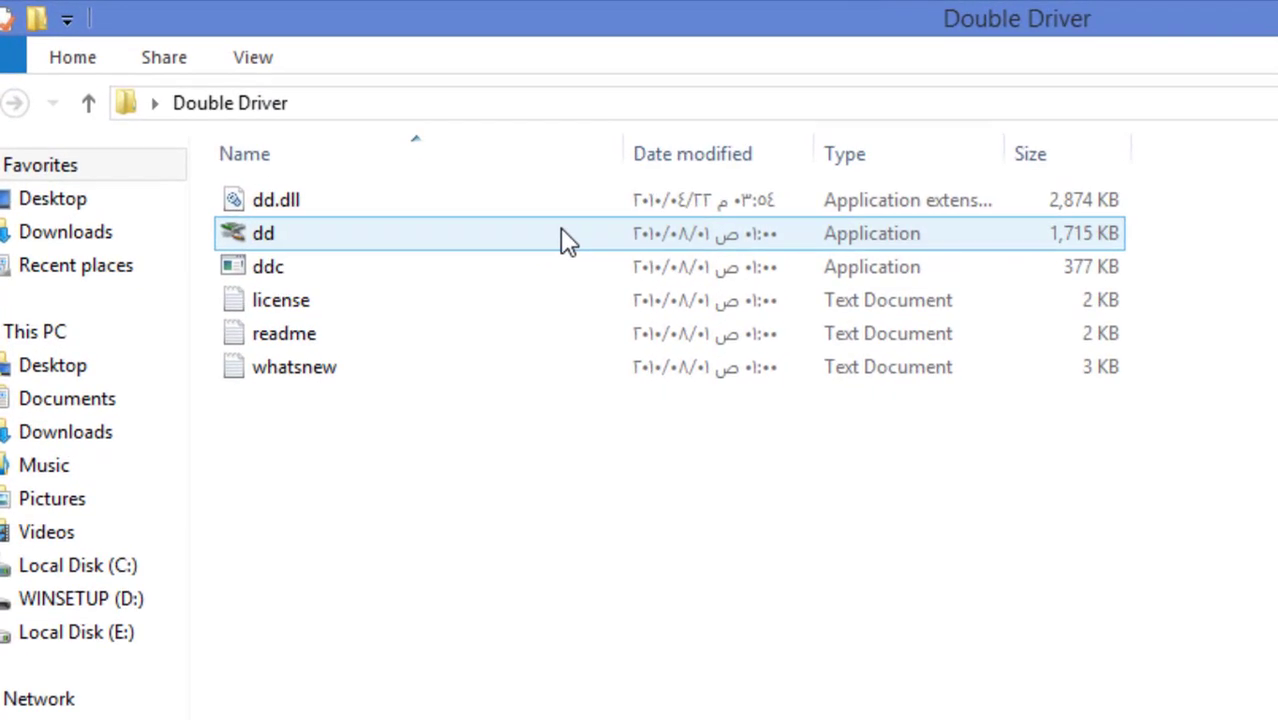
{"action": "left_click", "coordinate": [355, 147]}
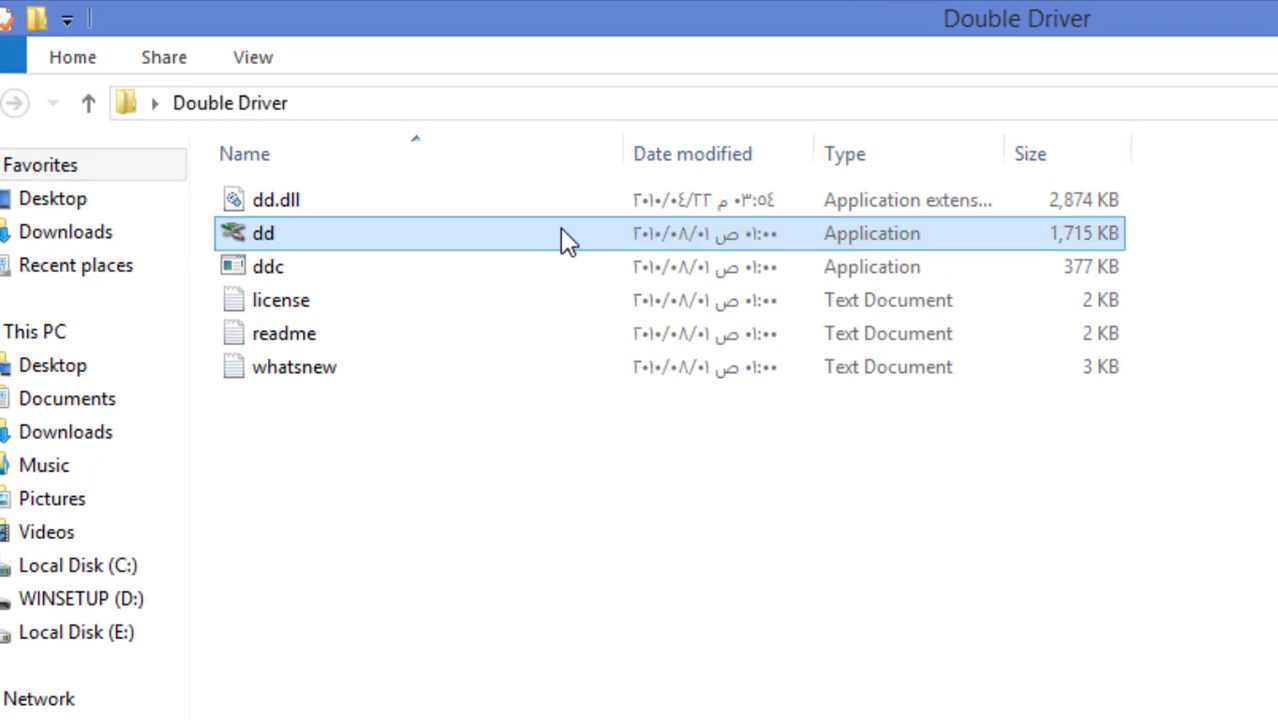
{"action": "double_click", "coordinate": [360, 240]}
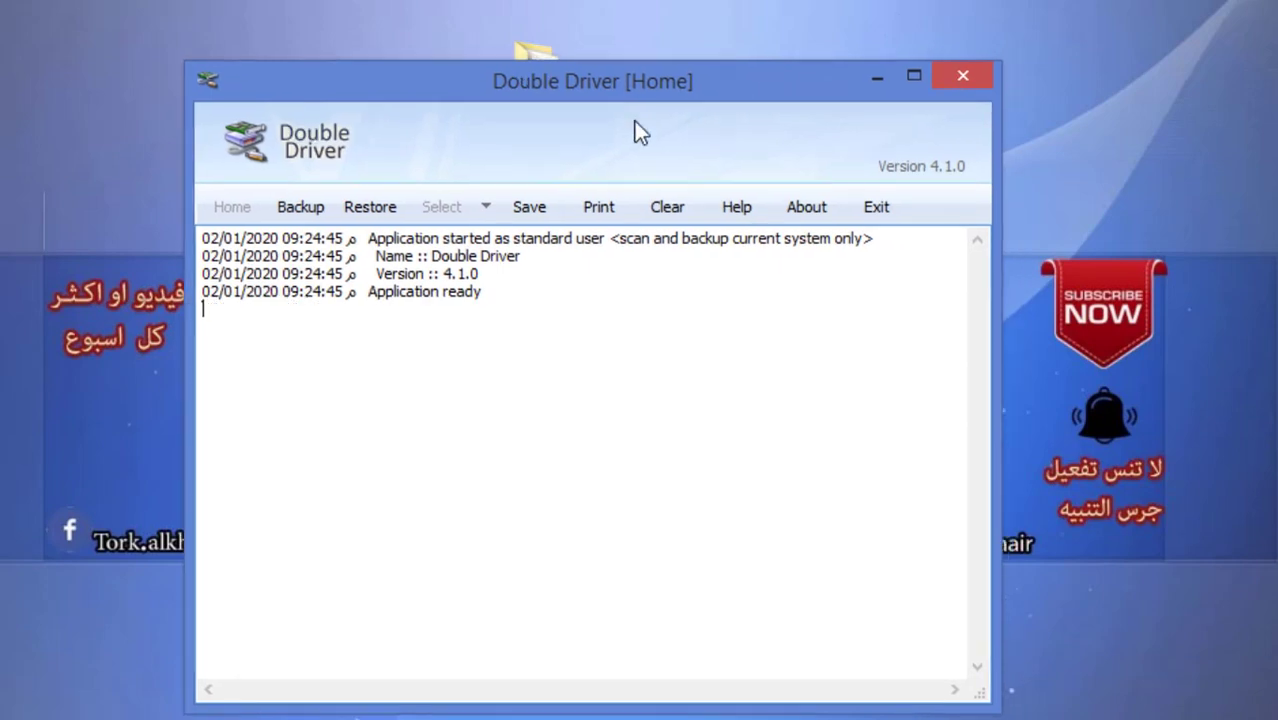
{"action": "left_click_drag", "start_coordinate": [764, 78], "coordinate": [776, 172]}
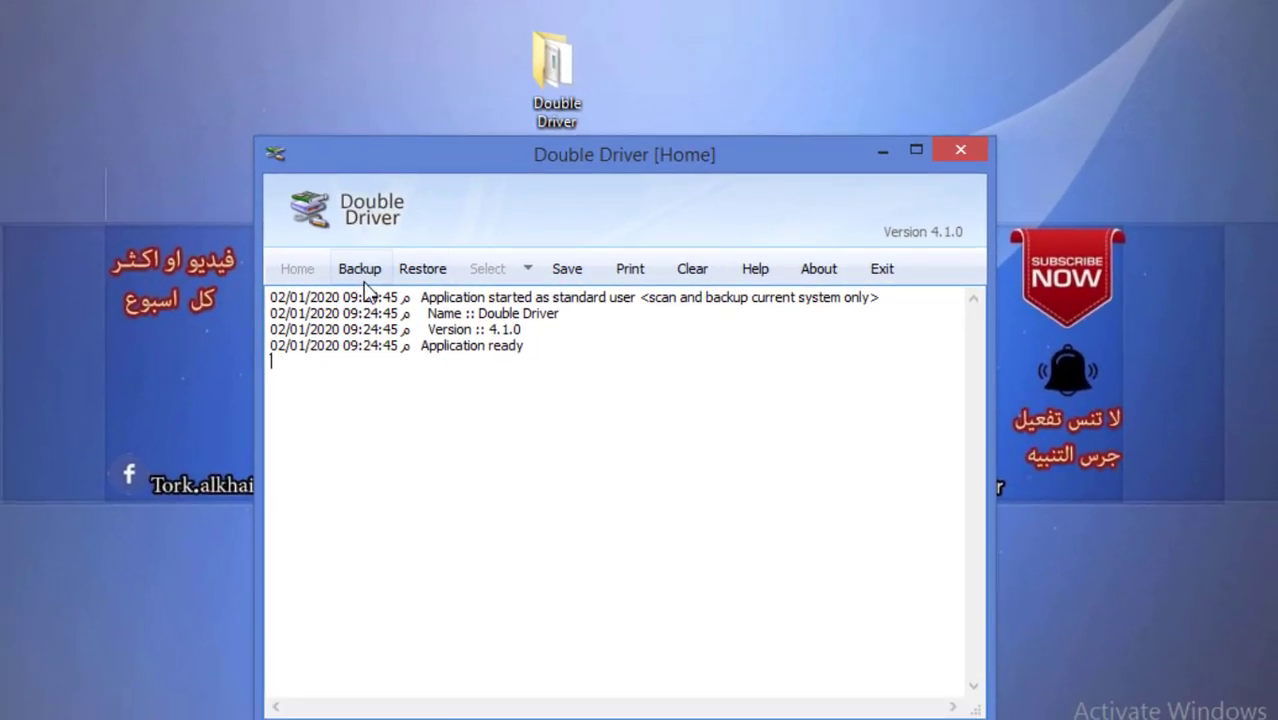
Scan the current system for installed drivers in the Backup view
{"action": "left_click", "coordinate": [364, 270]}
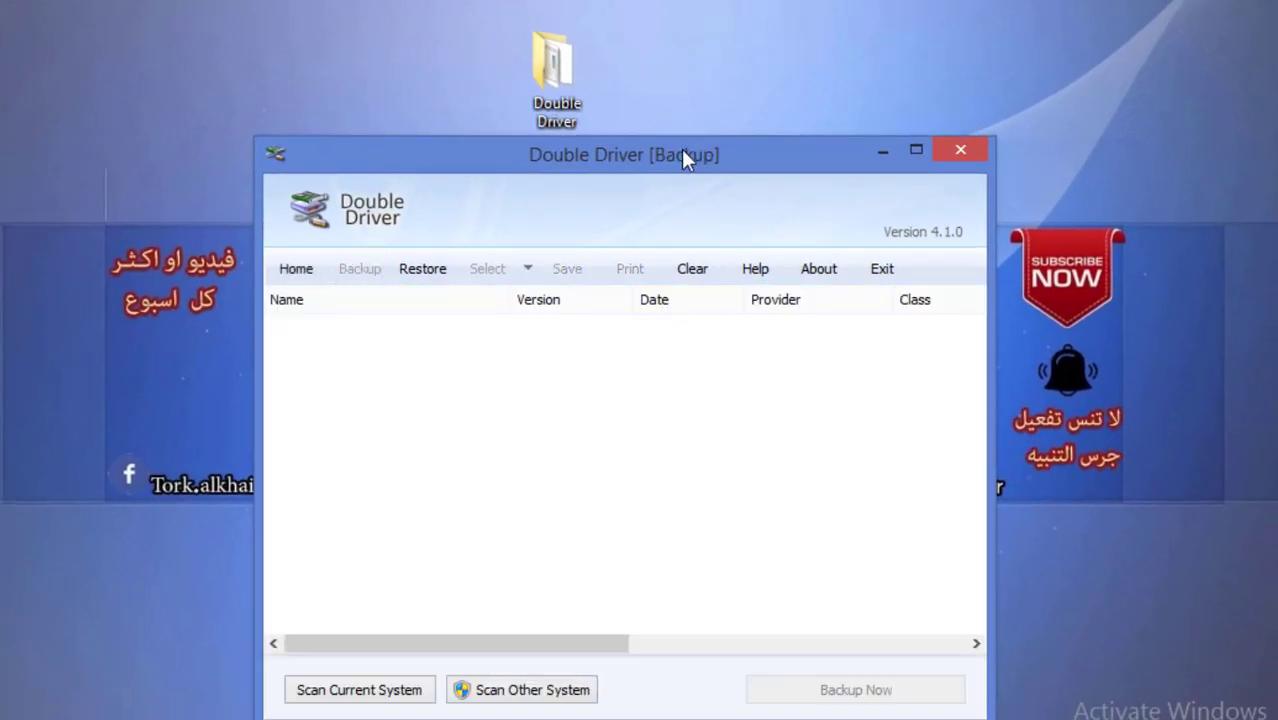
{"action": "left_click_drag", "start_coordinate": [655, 162], "coordinate": [628, 148]}
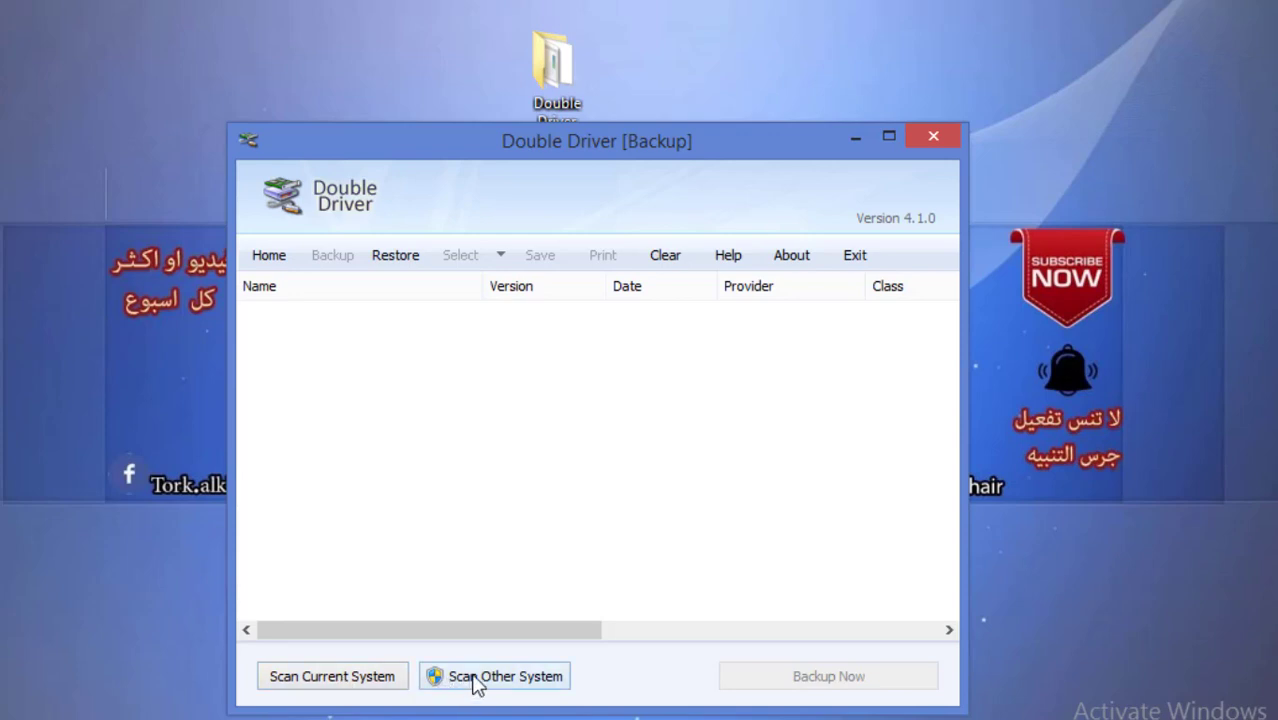
{"action": "left_click", "coordinate": [342, 686]}
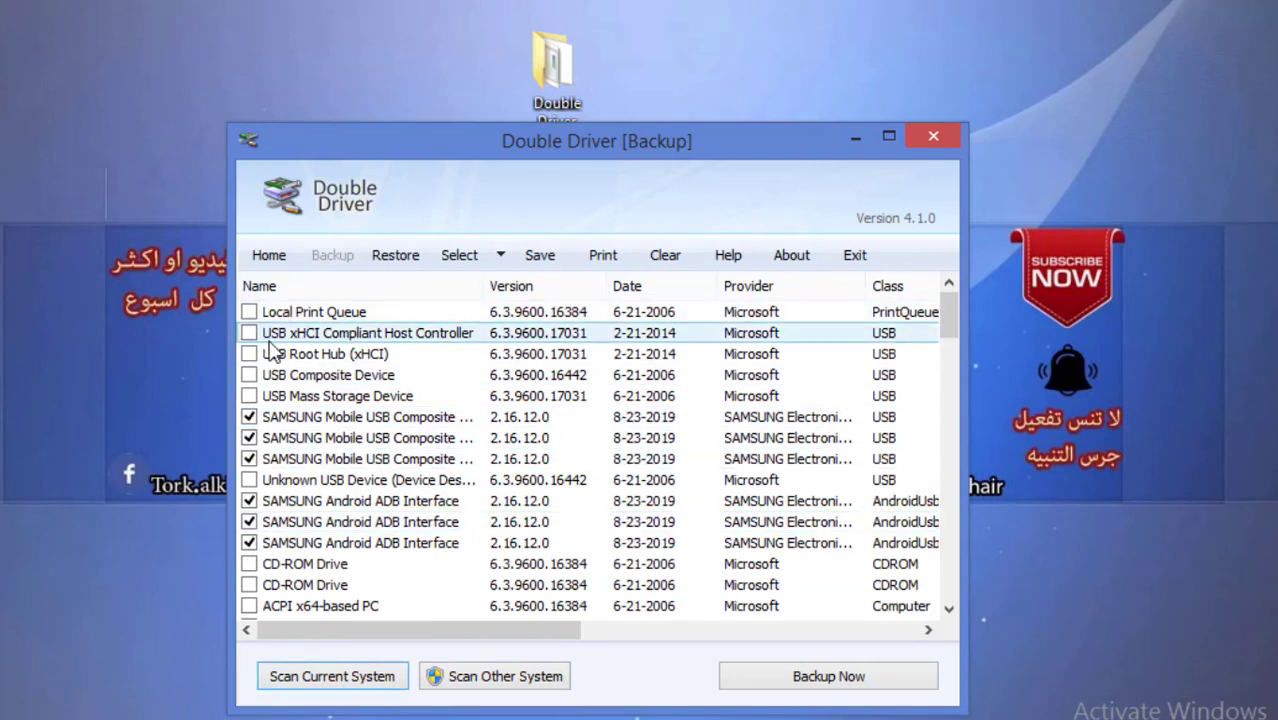
Select all drivers in the scanned list, including the Microsoft ones
{"action": "left_click", "coordinate": [501, 257]}
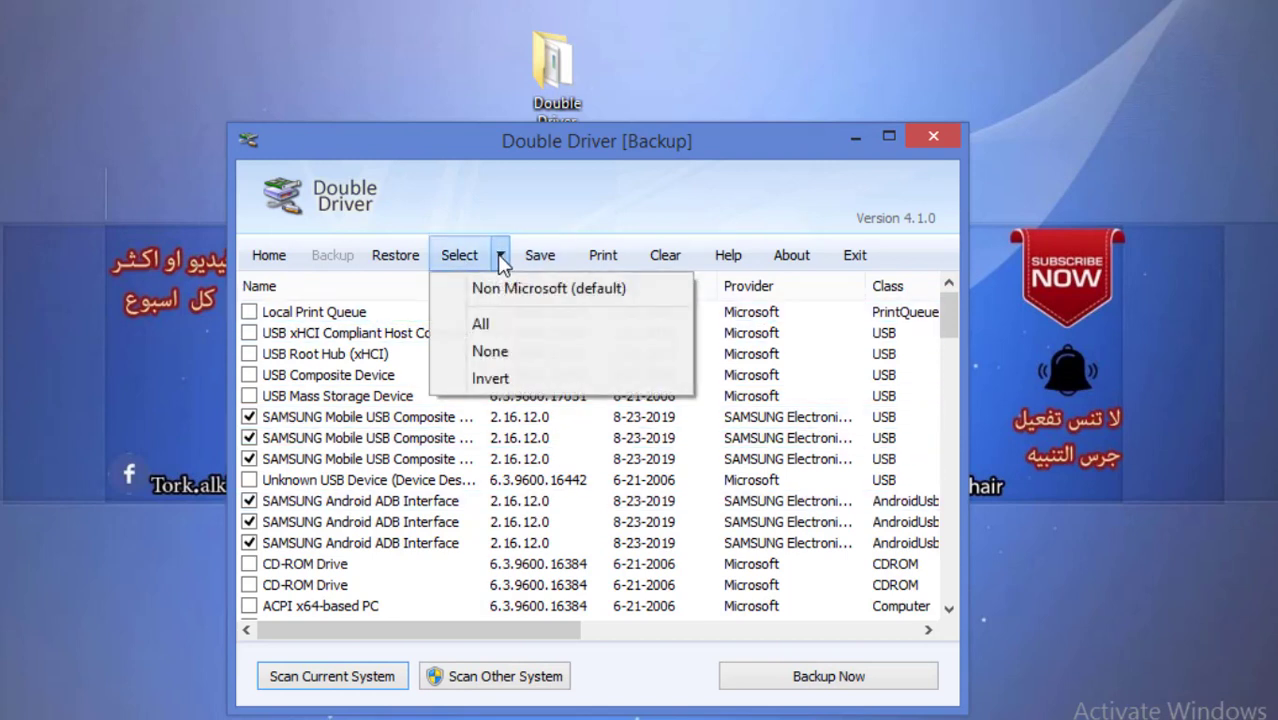
{"action": "left_click", "coordinate": [520, 326]}
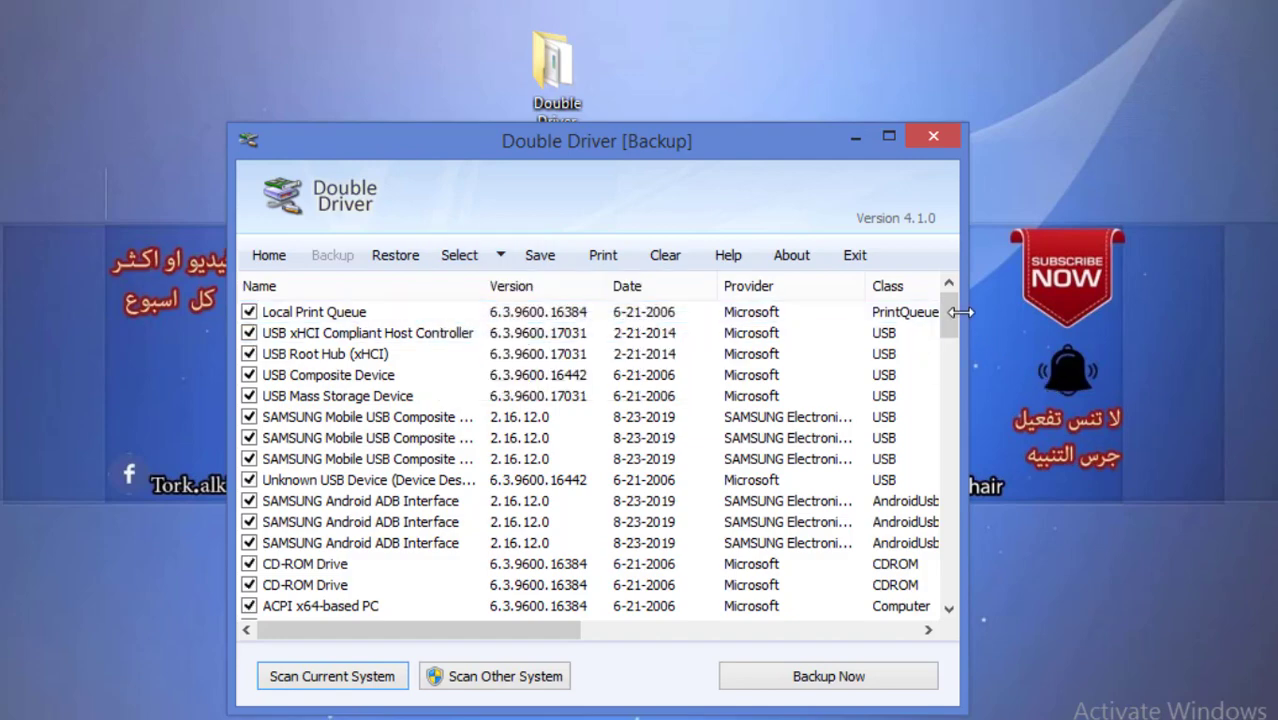
{"action": "left_click_drag", "start_coordinate": [952, 310], "coordinate": [947, 274]}
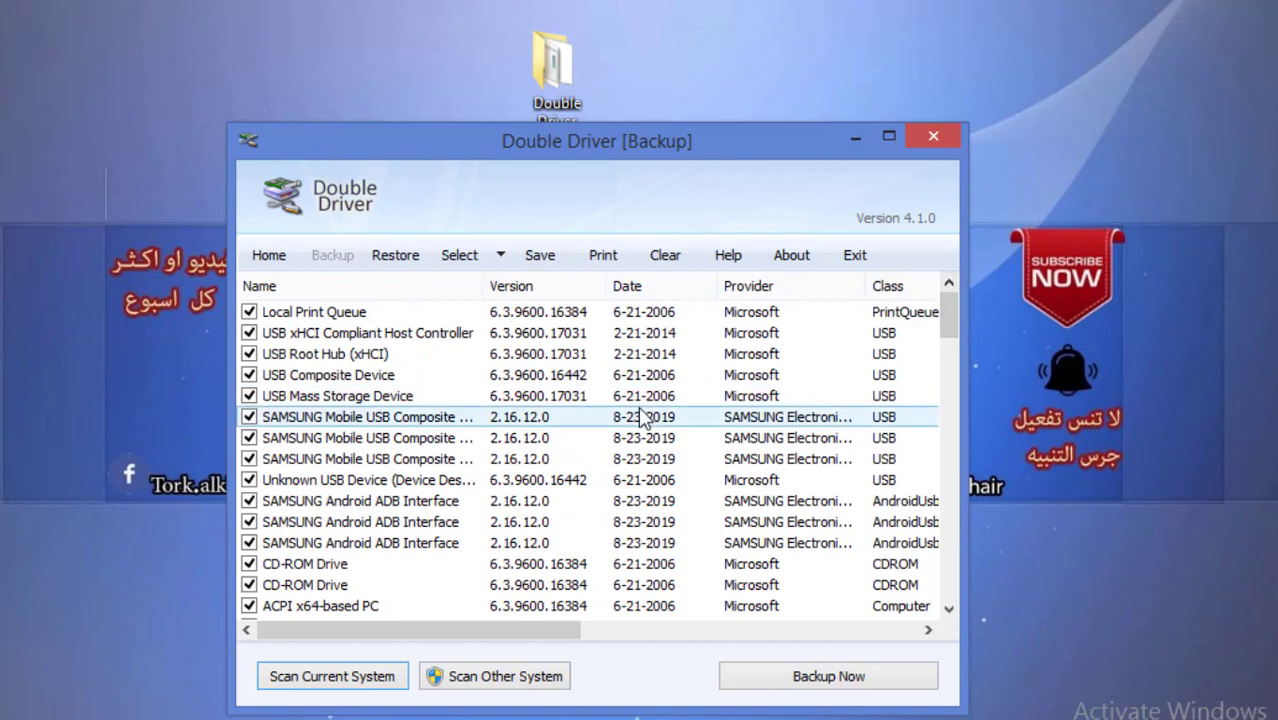
Start a backup of the selected drivers and set its destination folder to Desktop
{"action": "left_click", "coordinate": [806, 684]}
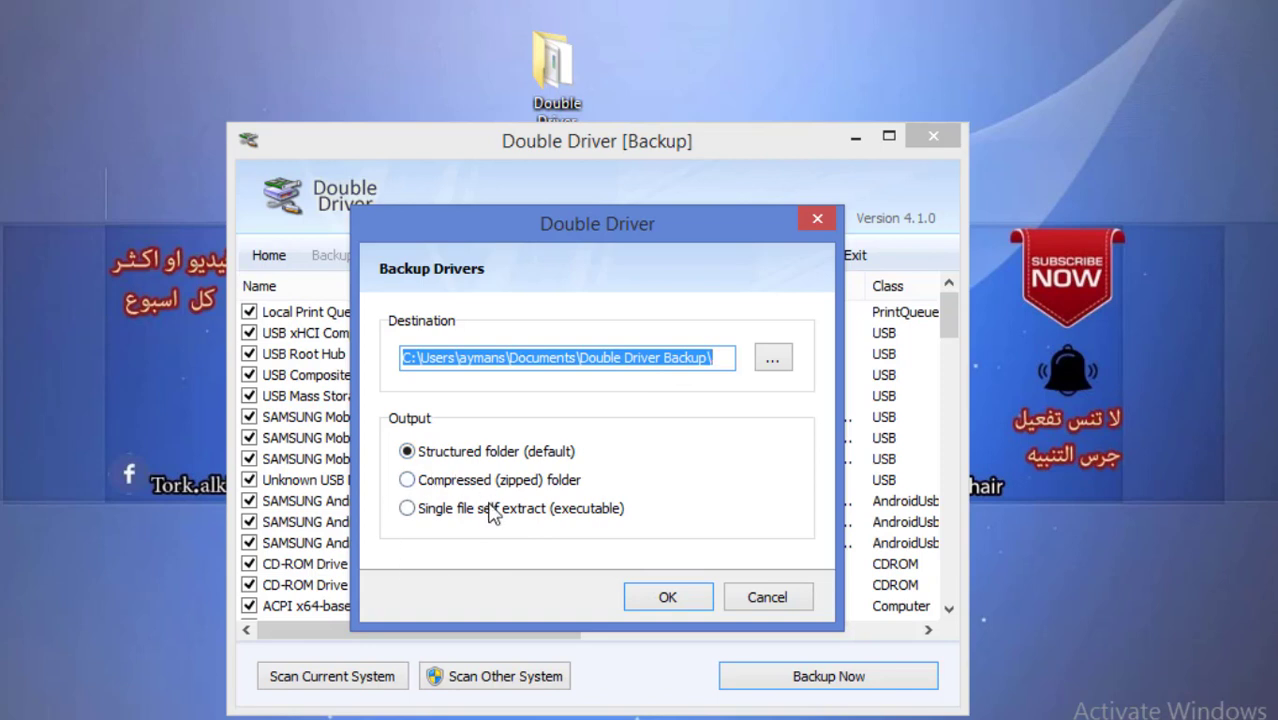
{"action": "left_click", "coordinate": [787, 368]}
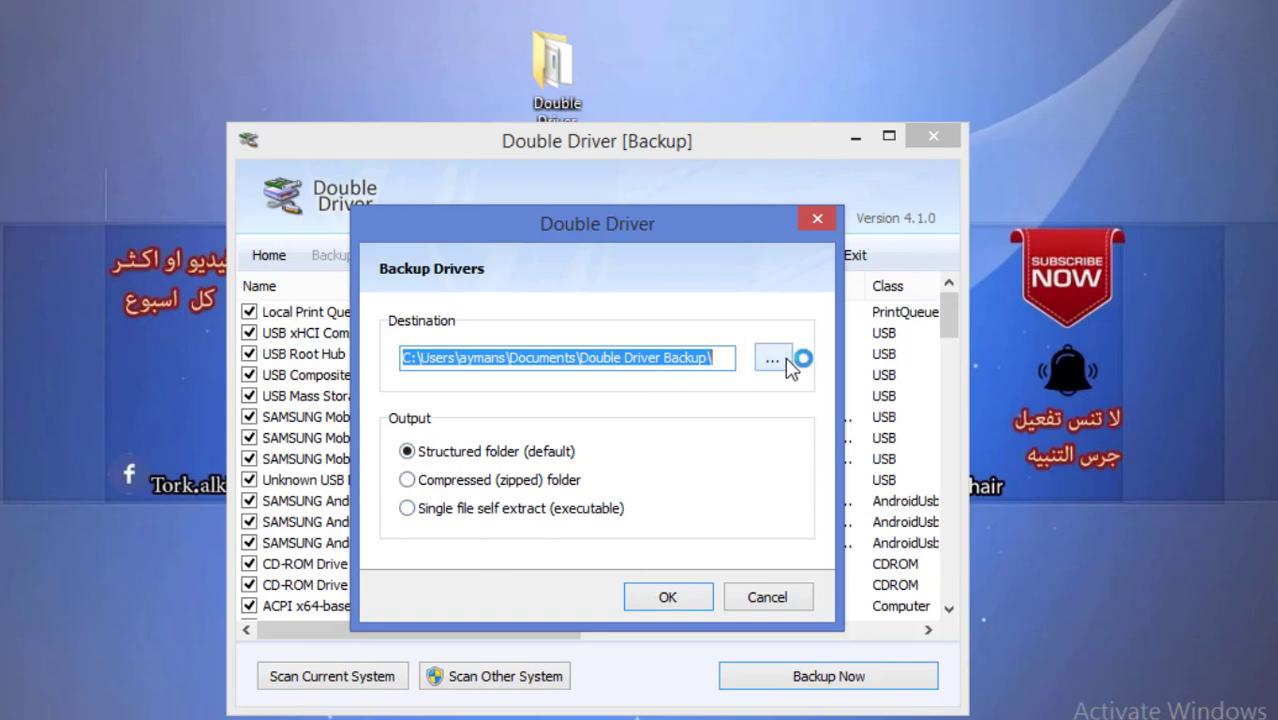
{"action": "left_click", "coordinate": [787, 368]}
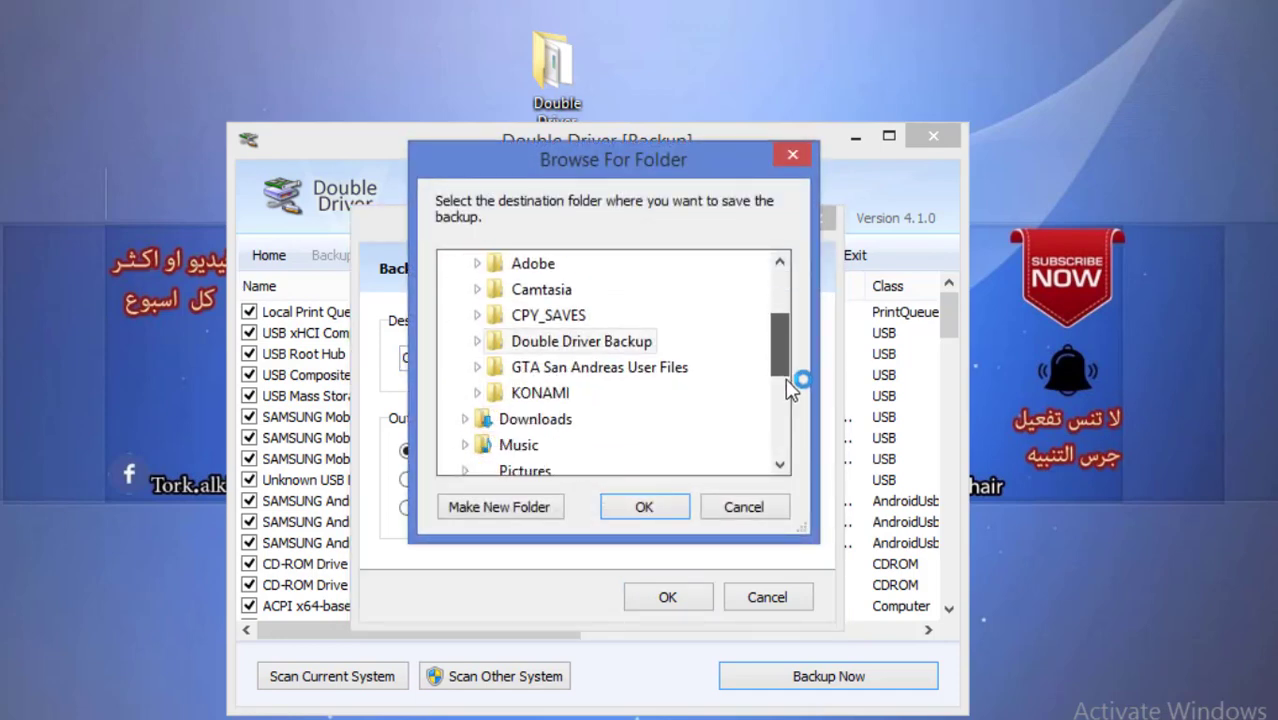
{"action": "left_click_drag", "start_coordinate": [790, 388], "coordinate": [794, 422]}
{"action": "left_click", "coordinate": [541, 447]}
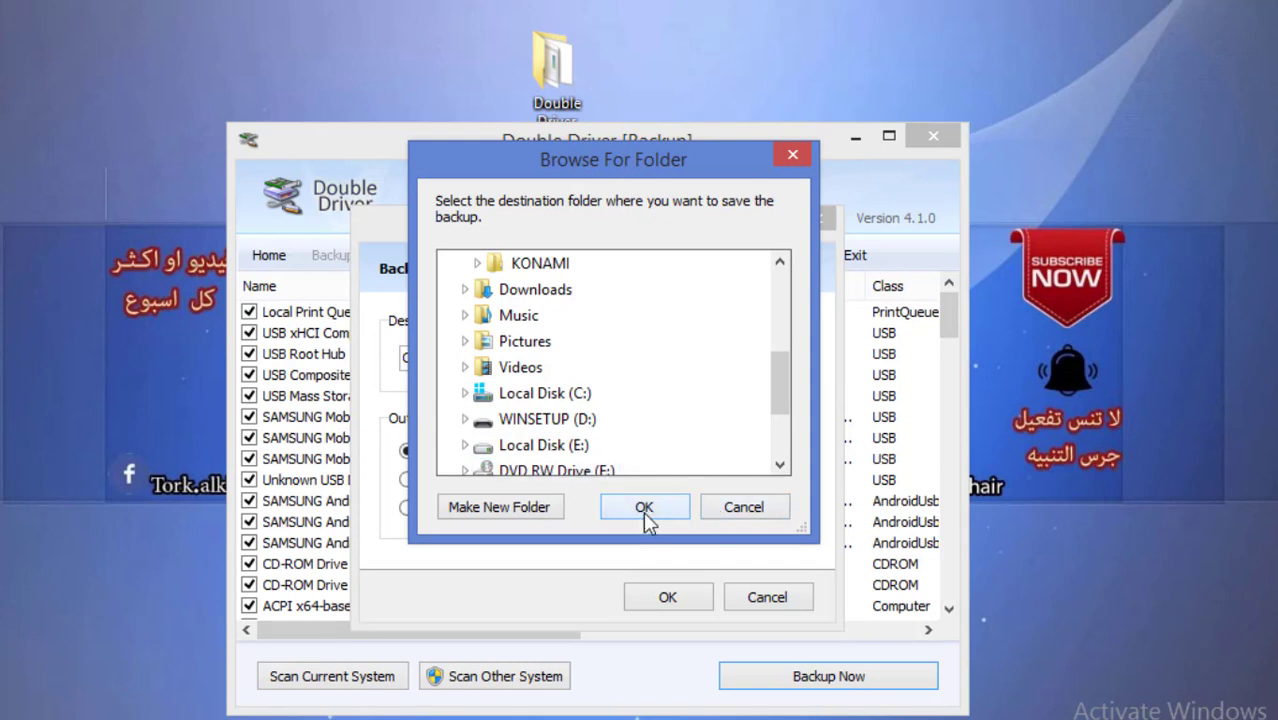
{"action": "scroll", "coordinate": [548, 272], "scroll_direction": "up", "scroll_amount": 5}
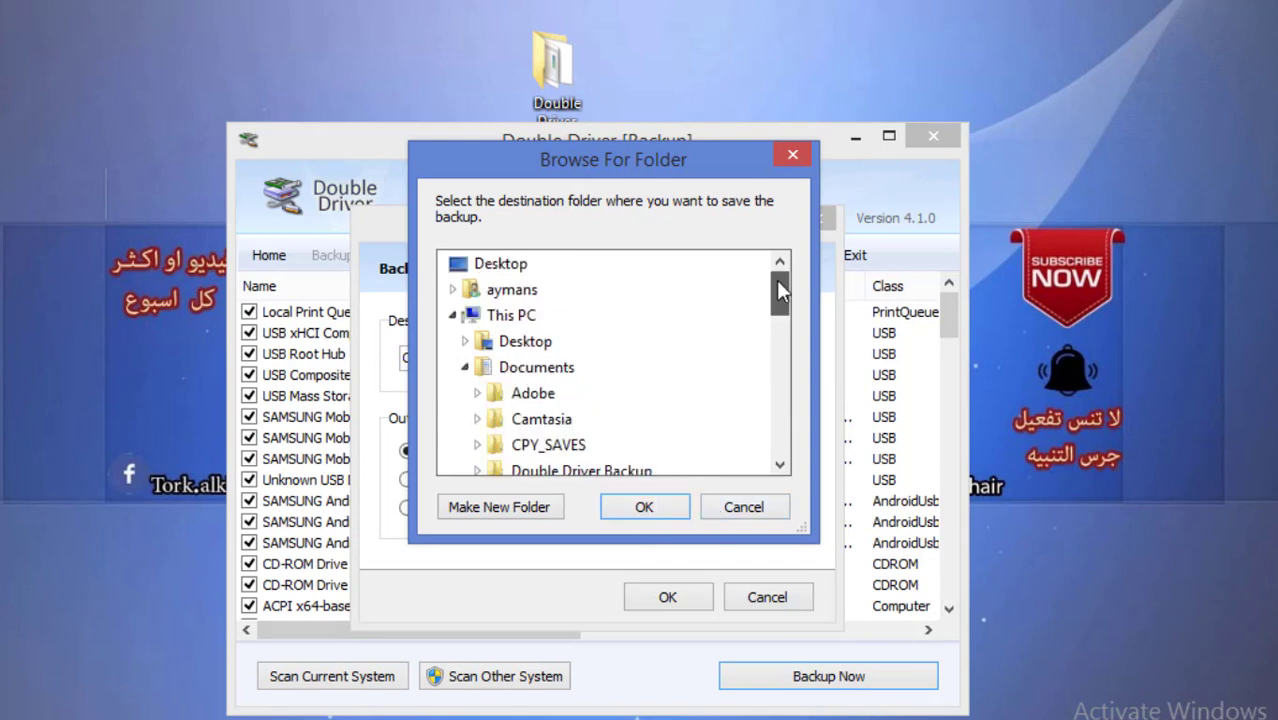
{"action": "left_click", "coordinate": [495, 270]}
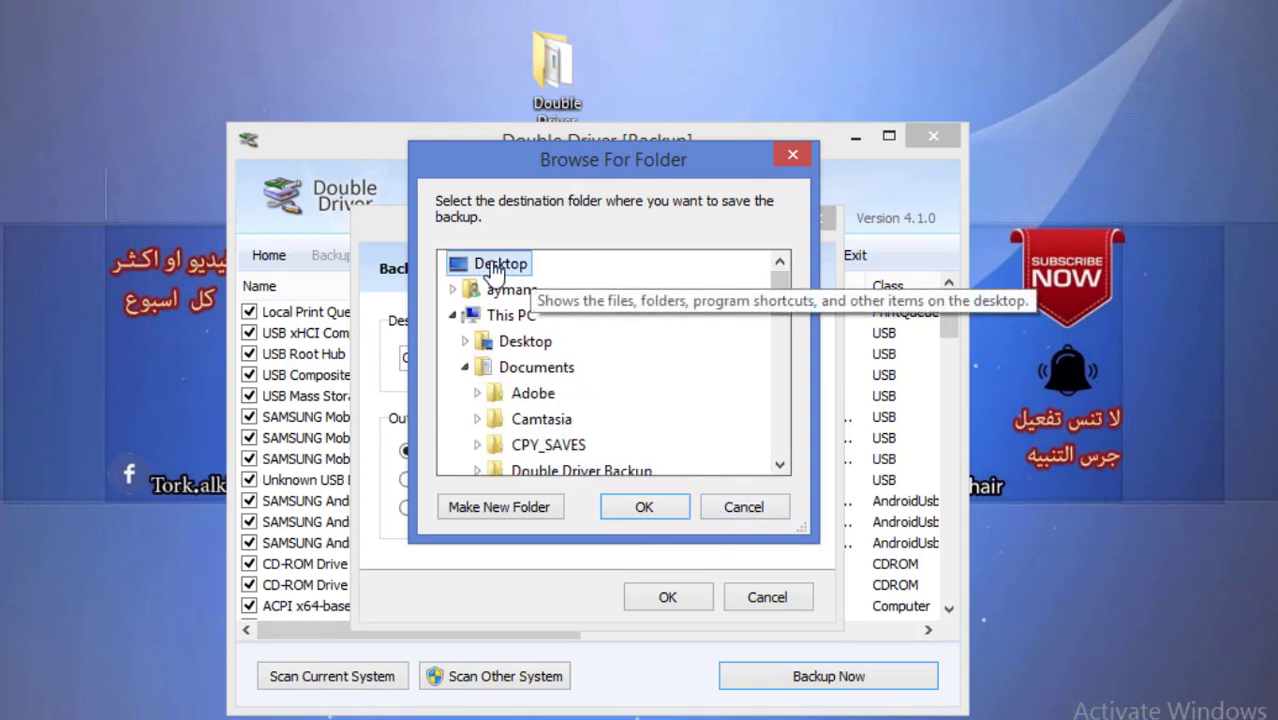
{"action": "left_click", "coordinate": [644, 508]}
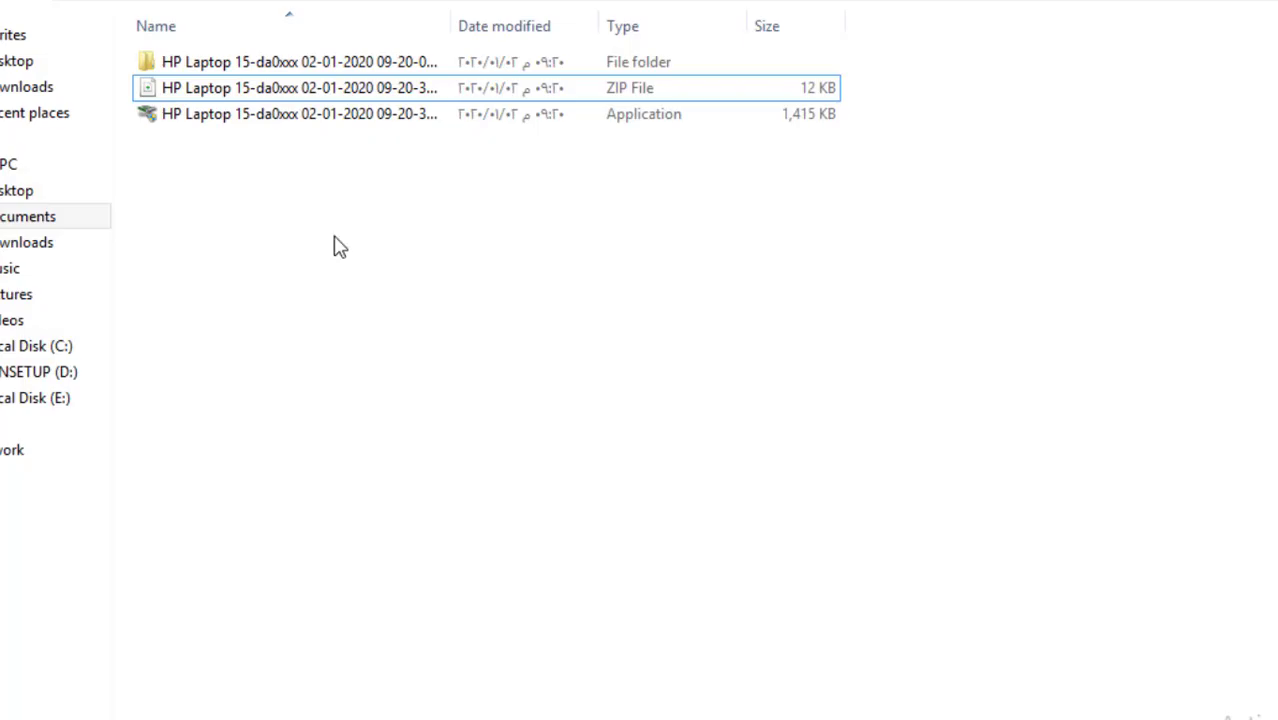
Look inside the existing structured-folder backup and set the output to Single file self extract (executable)
{"action": "double_click", "coordinate": [346, 64]}
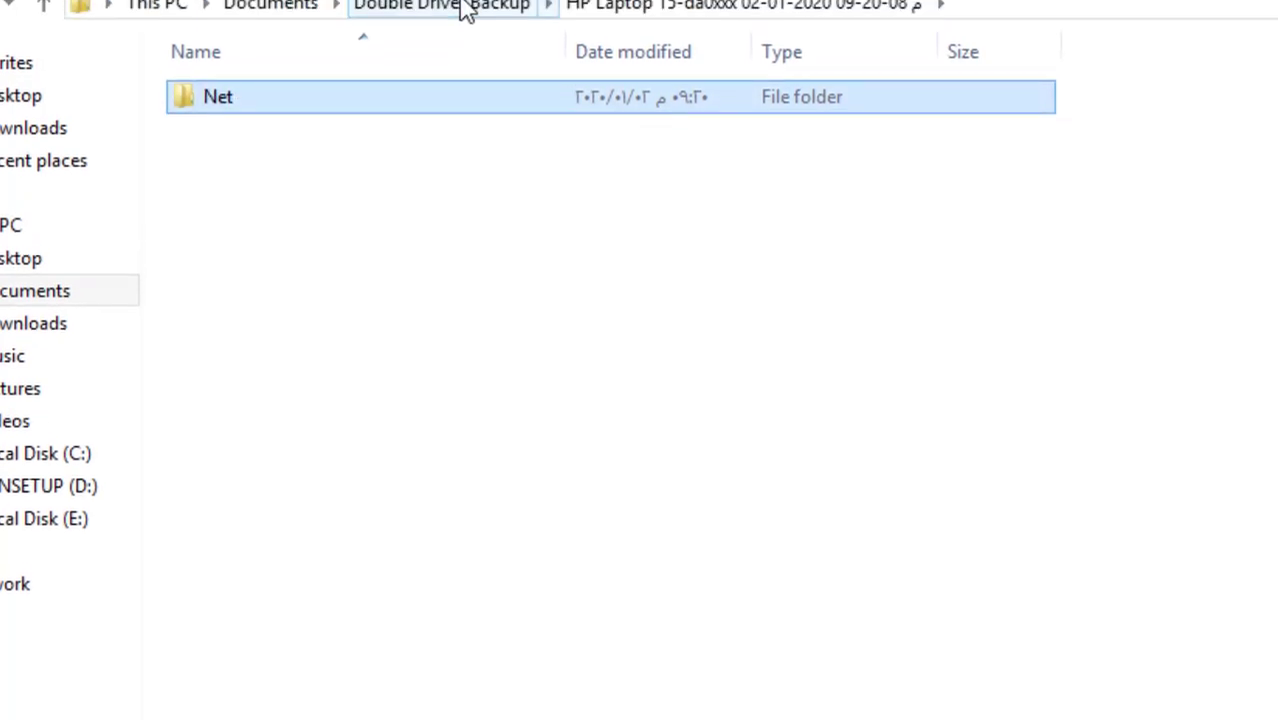
{"action": "left_click", "coordinate": [463, 8]}
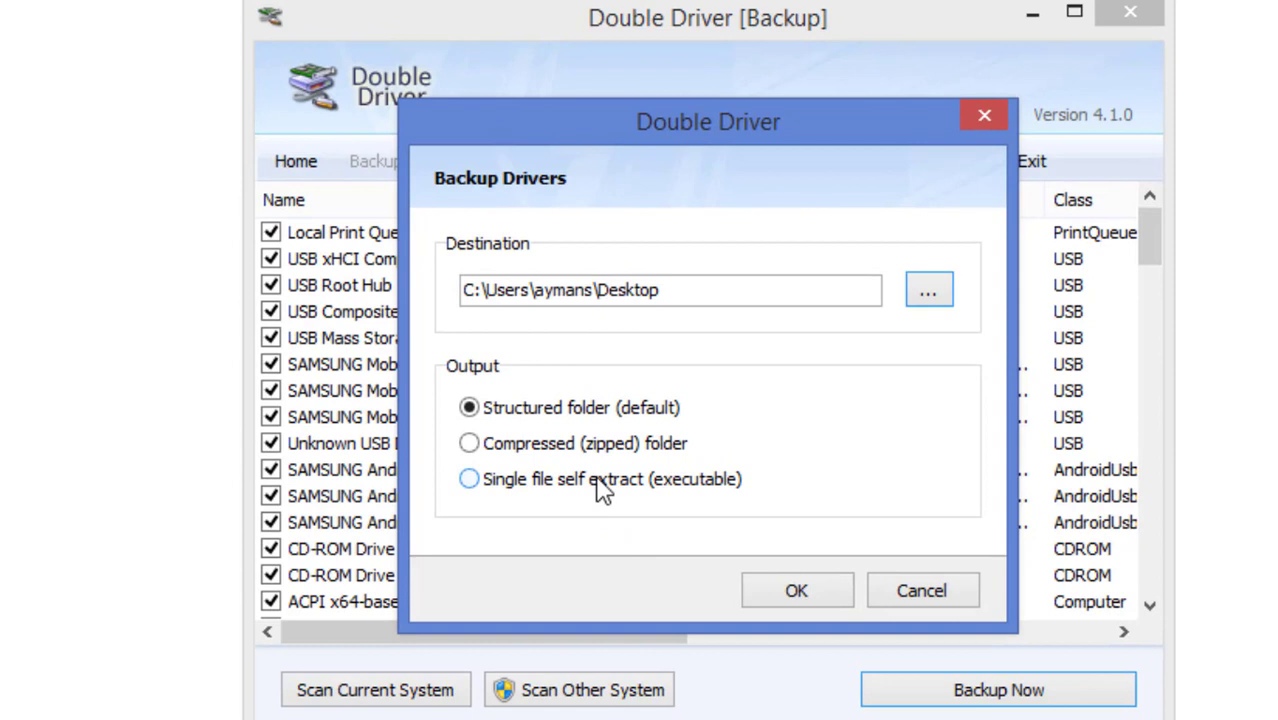
{"action": "left_click", "coordinate": [600, 482]}
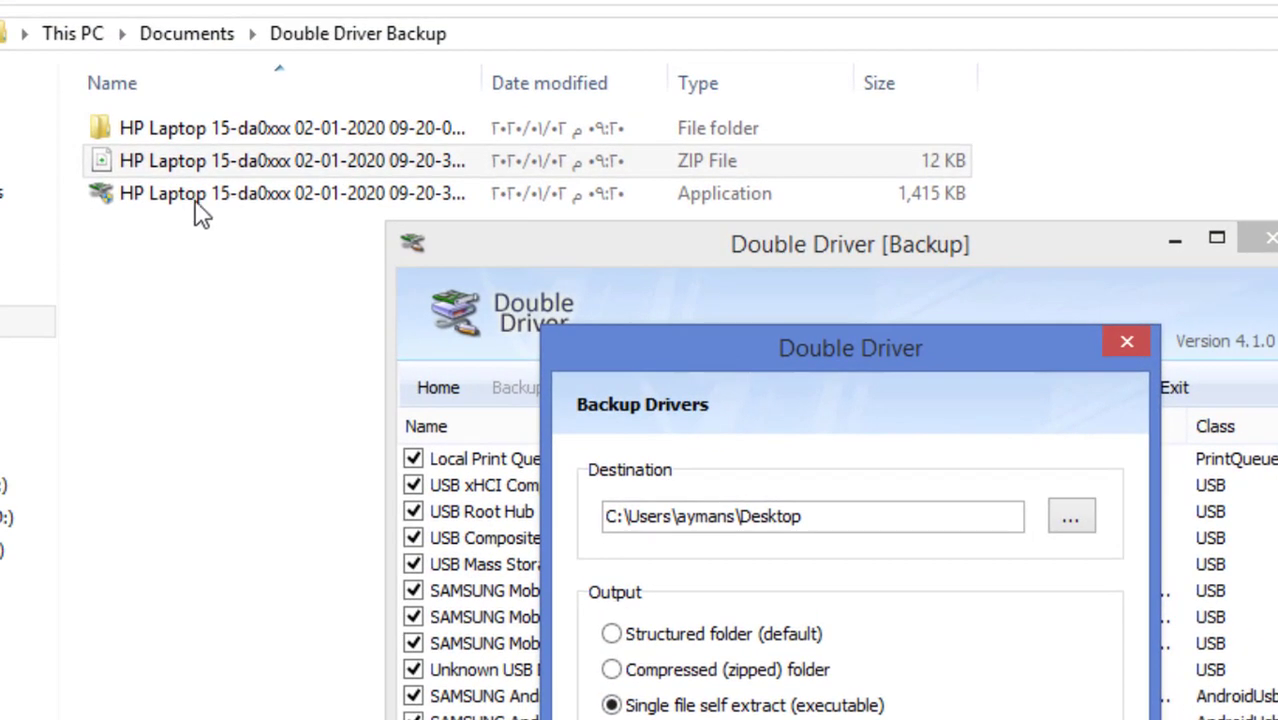
Preview the existing self-extract backup's extraction options without extracting, and set the backup output to Compressed (zipped) folder
{"action": "left_click", "coordinate": [222, 199]}
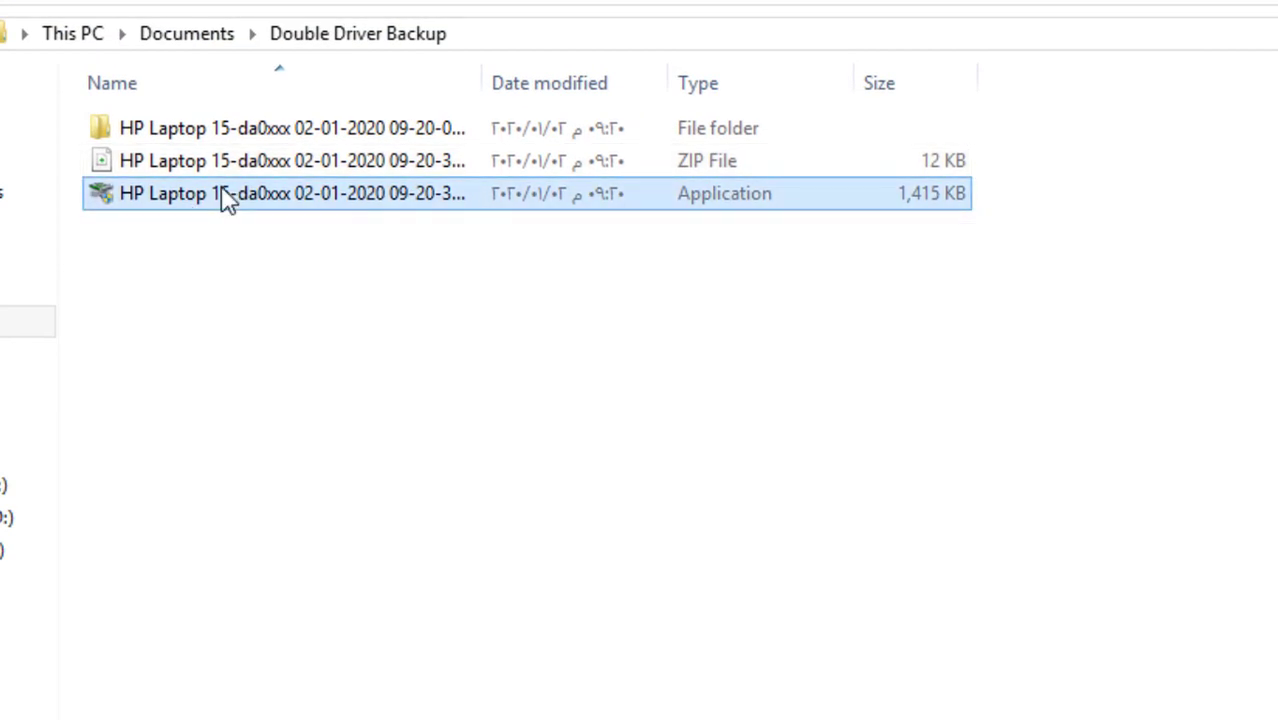
{"action": "double_click", "coordinate": [225, 199]}
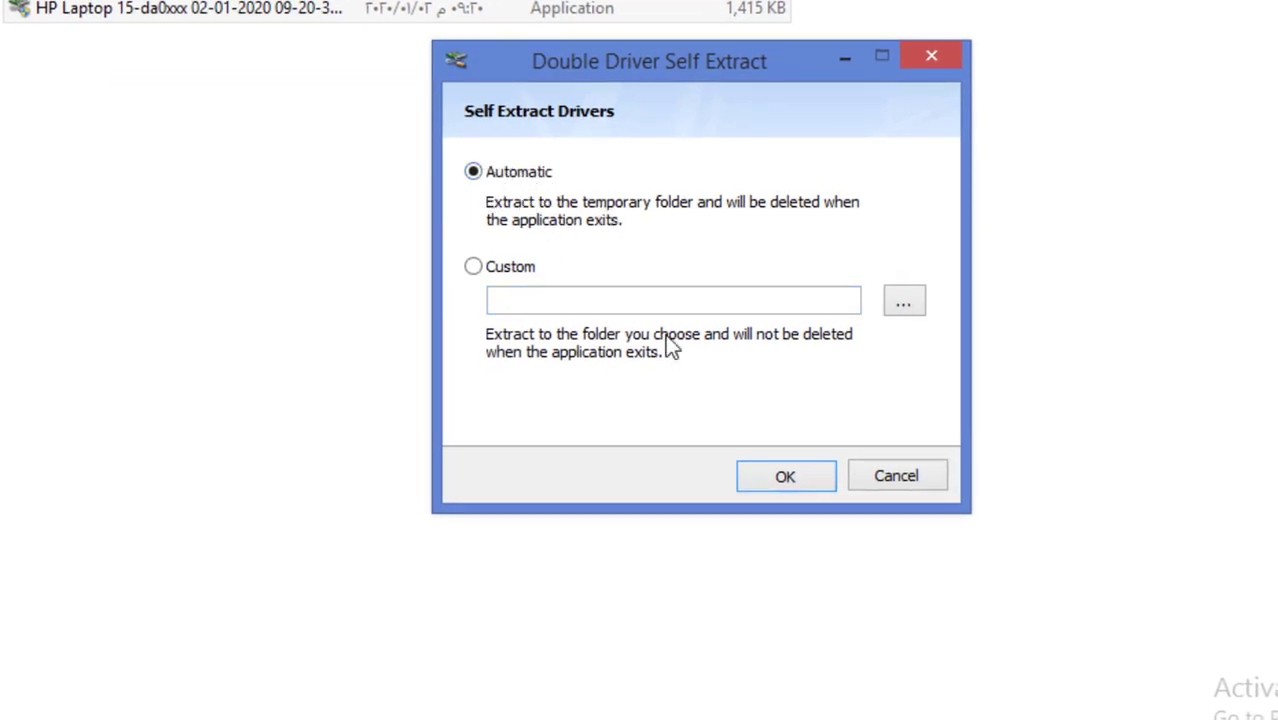
{"action": "left_click", "coordinate": [863, 472]}
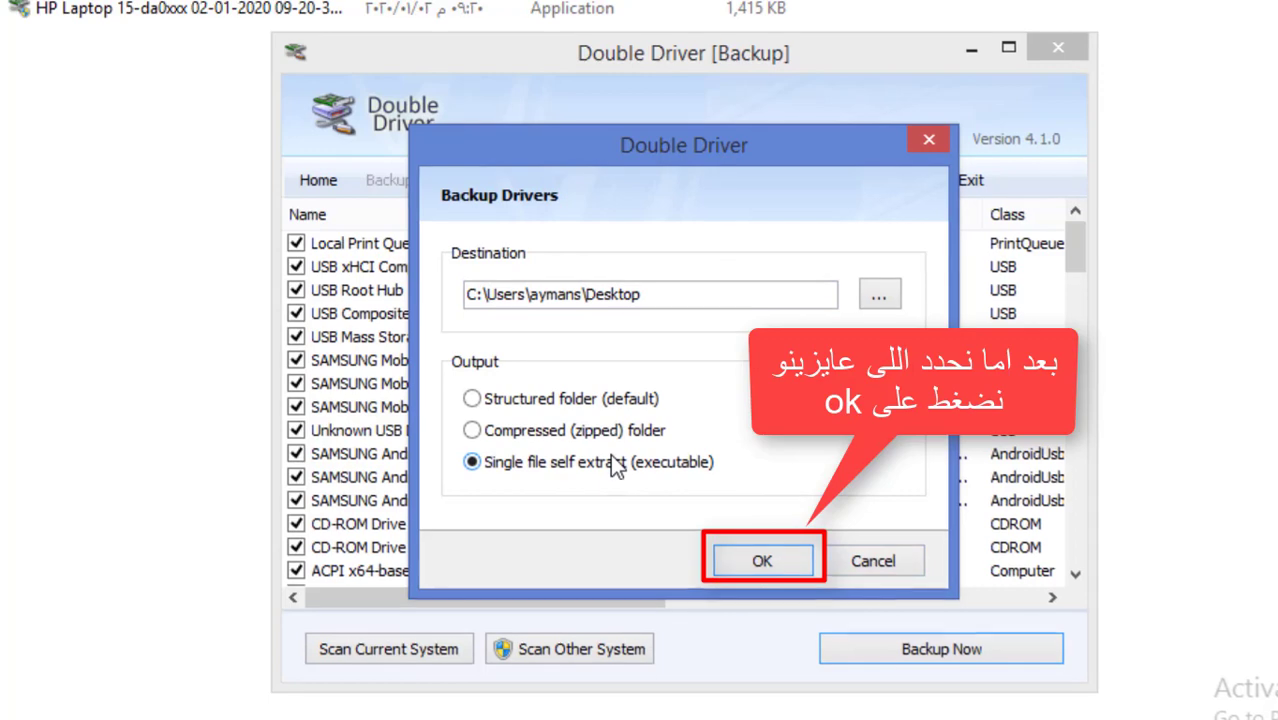
{"action": "left_click", "coordinate": [558, 436]}
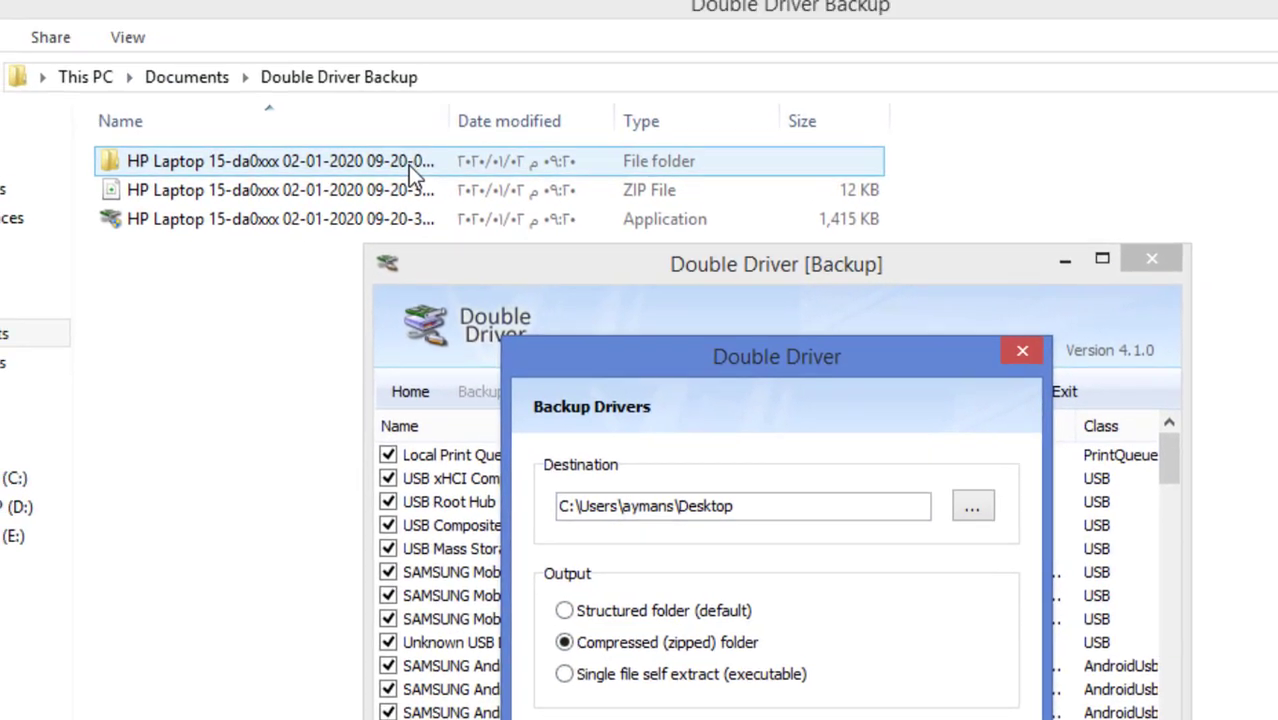
Examine the driver files in the structured backup's Net > Microsoft Kernel Debug Network Adapter folder, and cancel the pending backup dialog
{"action": "double_click", "coordinate": [408, 166]}
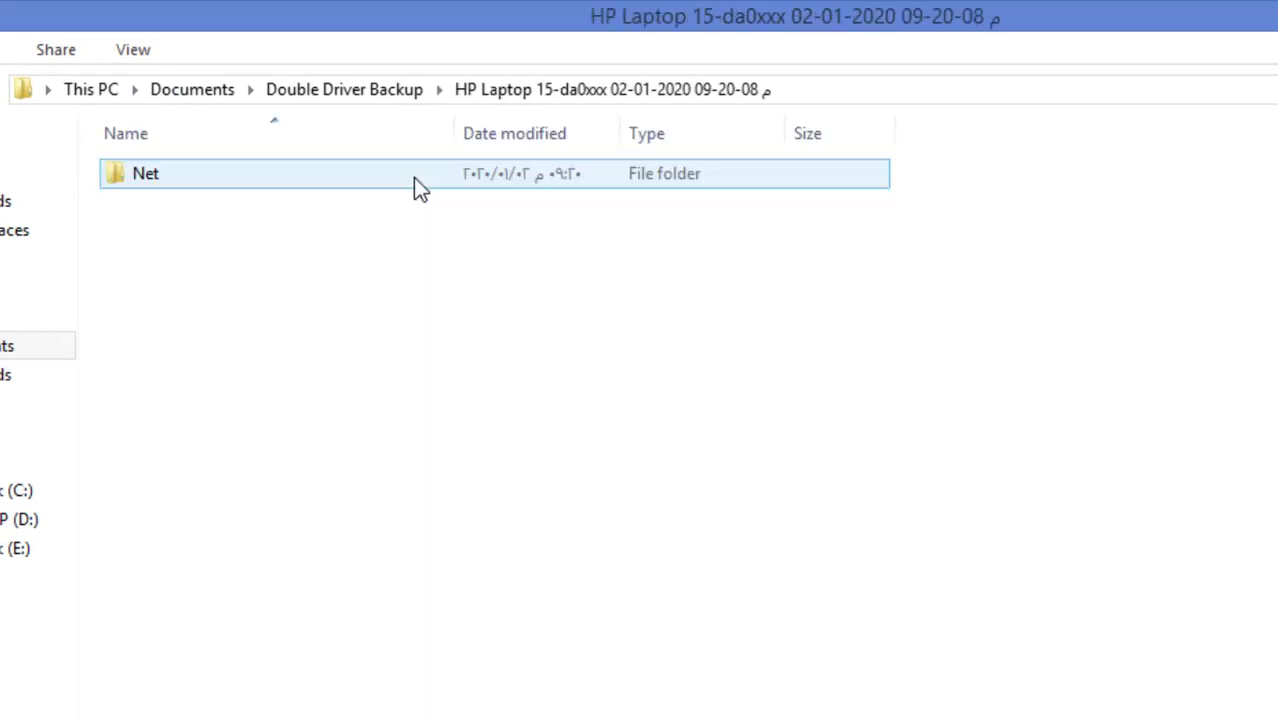
{"action": "double_click", "coordinate": [414, 178]}
{"action": "double_click", "coordinate": [414, 178]}
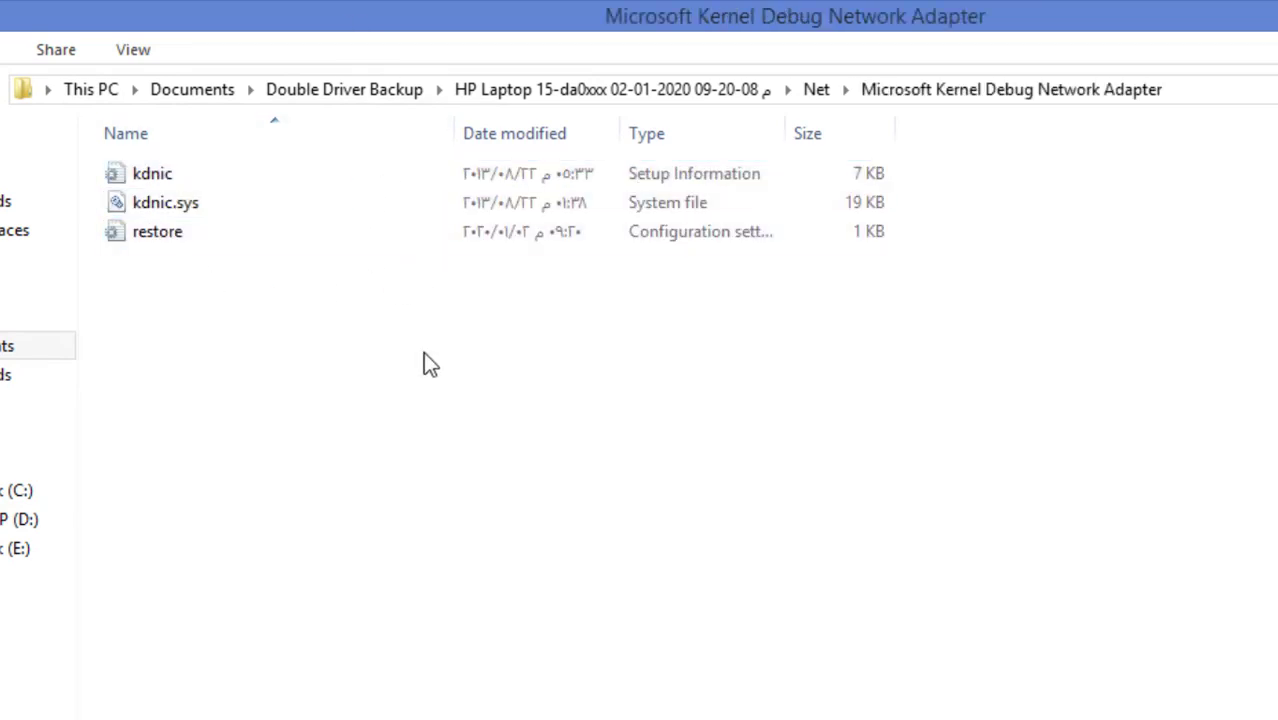
{"action": "left_click", "coordinate": [814, 92]}
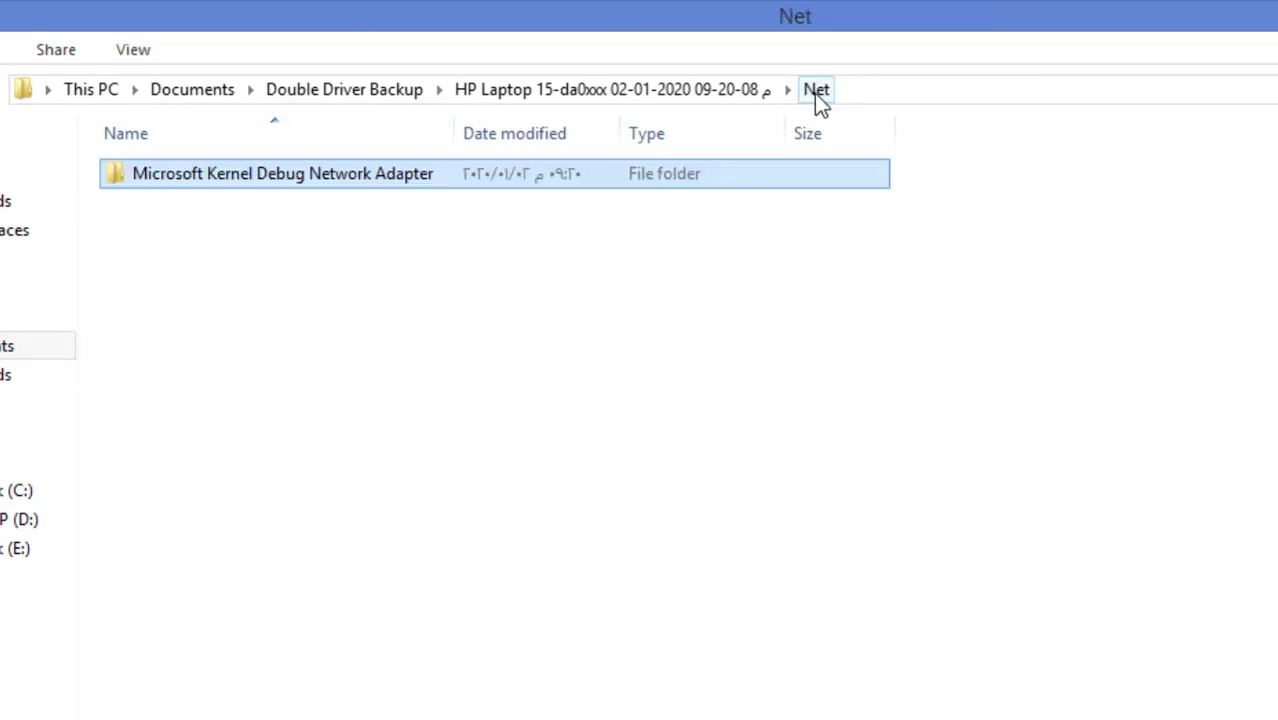
{"action": "left_click", "coordinate": [657, 92]}
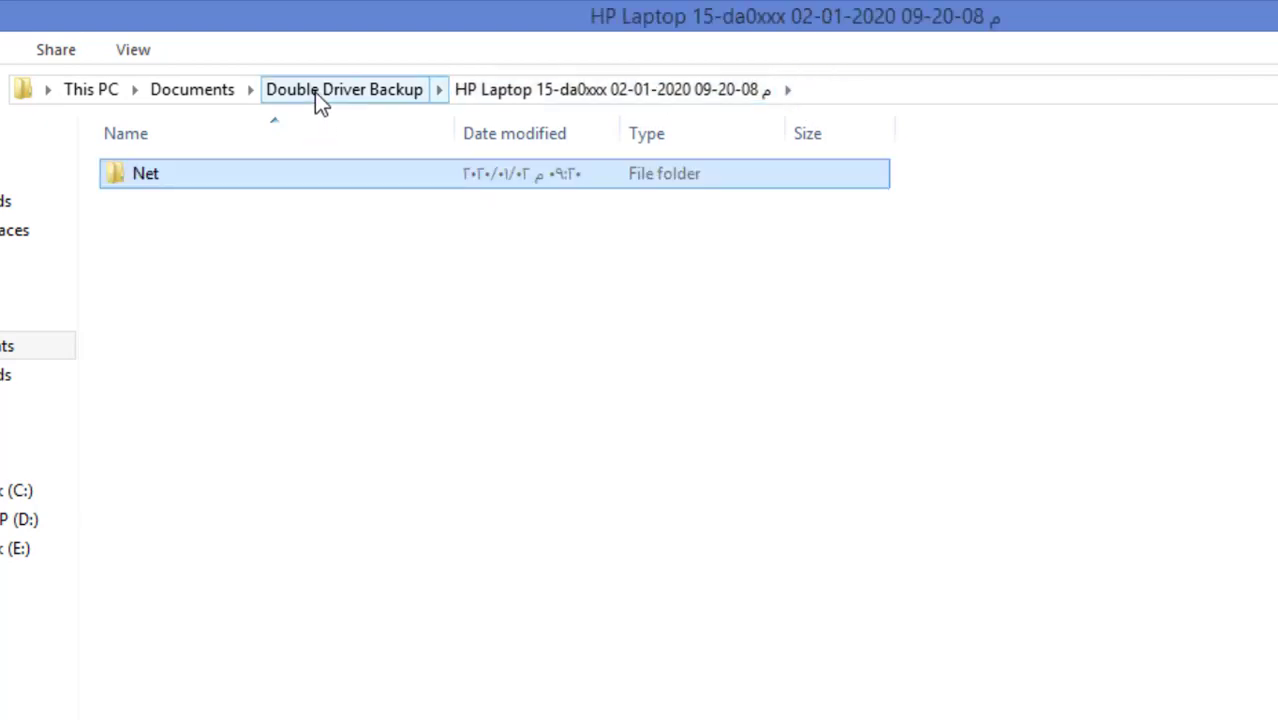
{"action": "left_click", "coordinate": [315, 92]}
{"action": "left_click", "coordinate": [262, 231]}
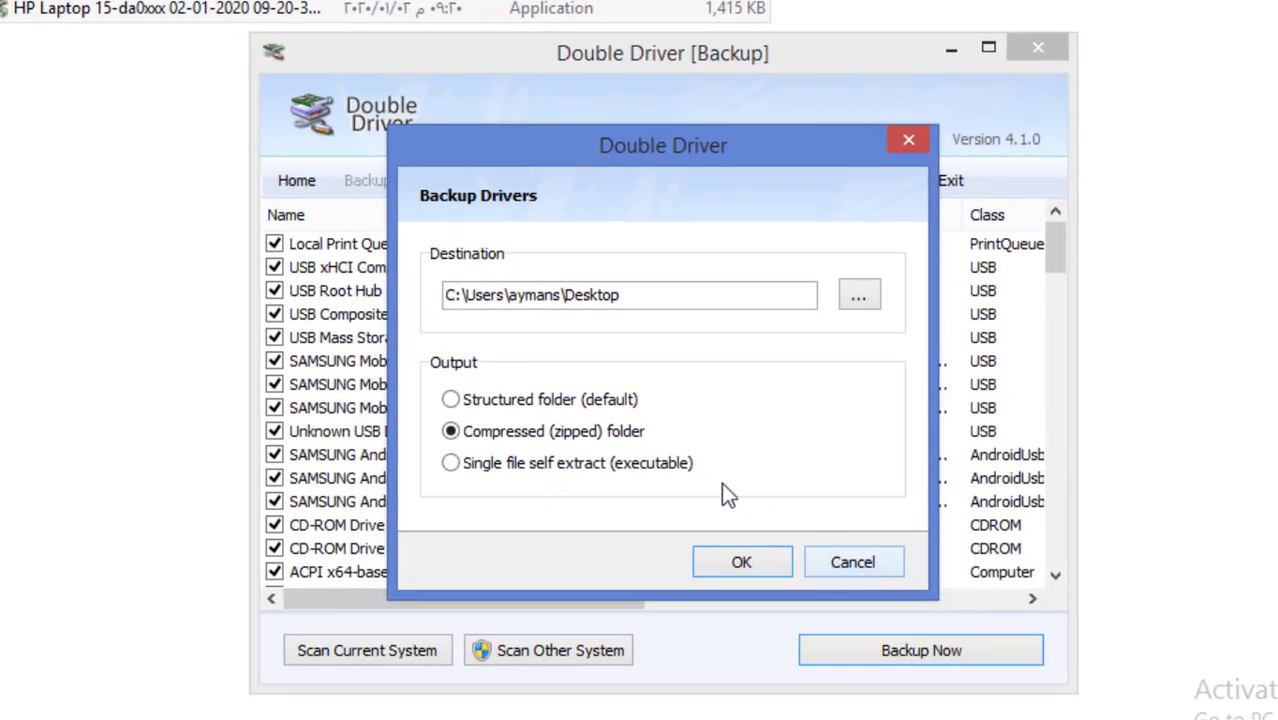
{"action": "left_click", "coordinate": [833, 561]}
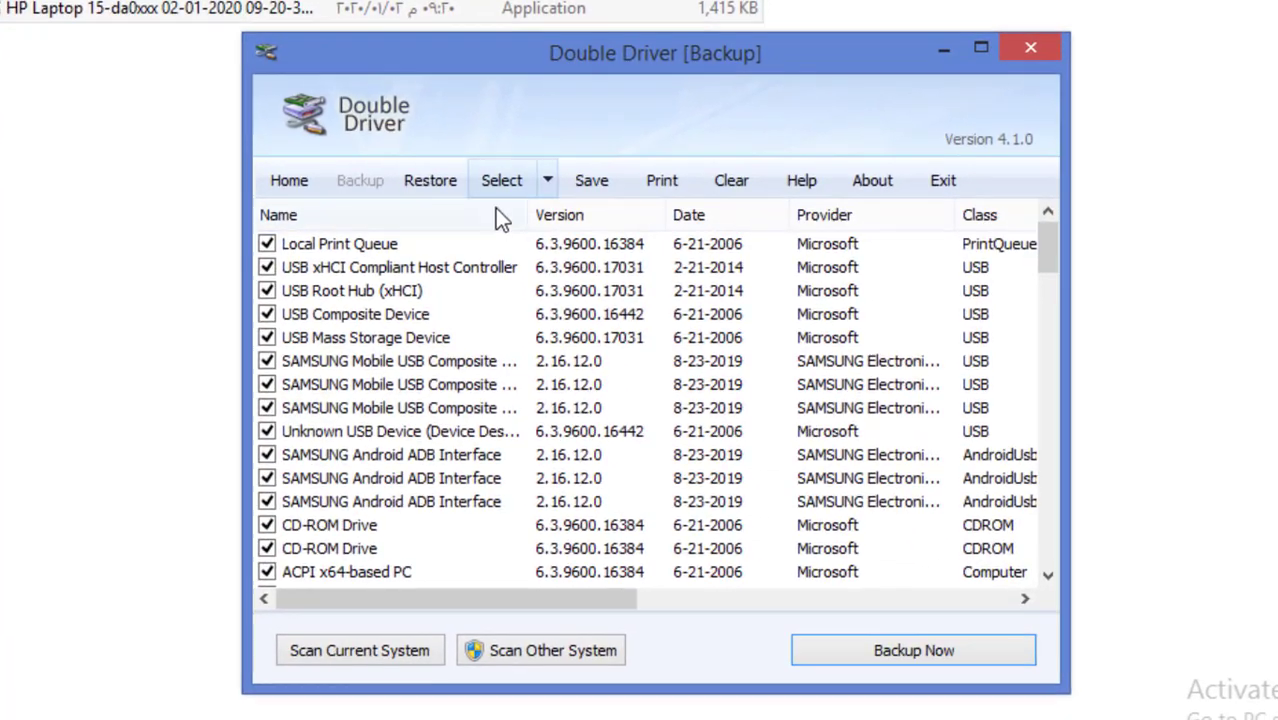
Select all drivers again and try the Single file self extract (executable) output option without running the backup
{"action": "left_click", "coordinate": [545, 182]}
{"action": "left_click", "coordinate": [540, 256]}
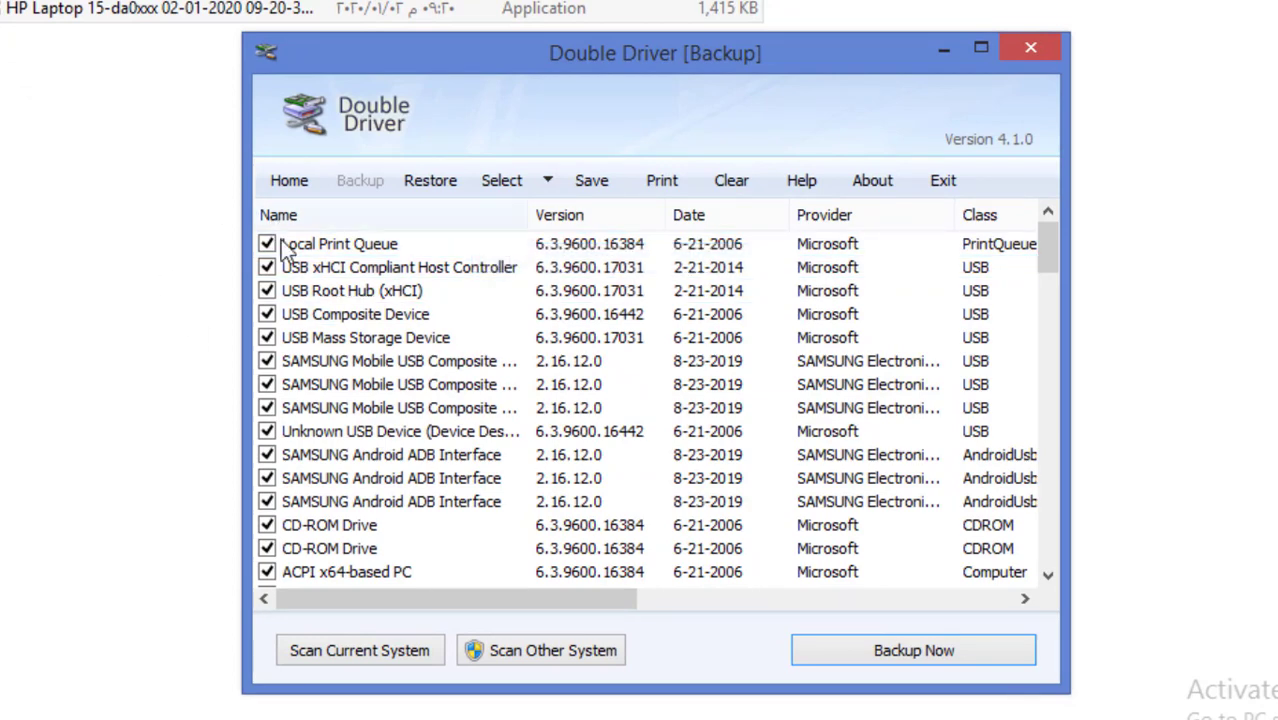
{"action": "left_click", "coordinate": [910, 652]}
{"action": "left_click", "coordinate": [462, 468]}
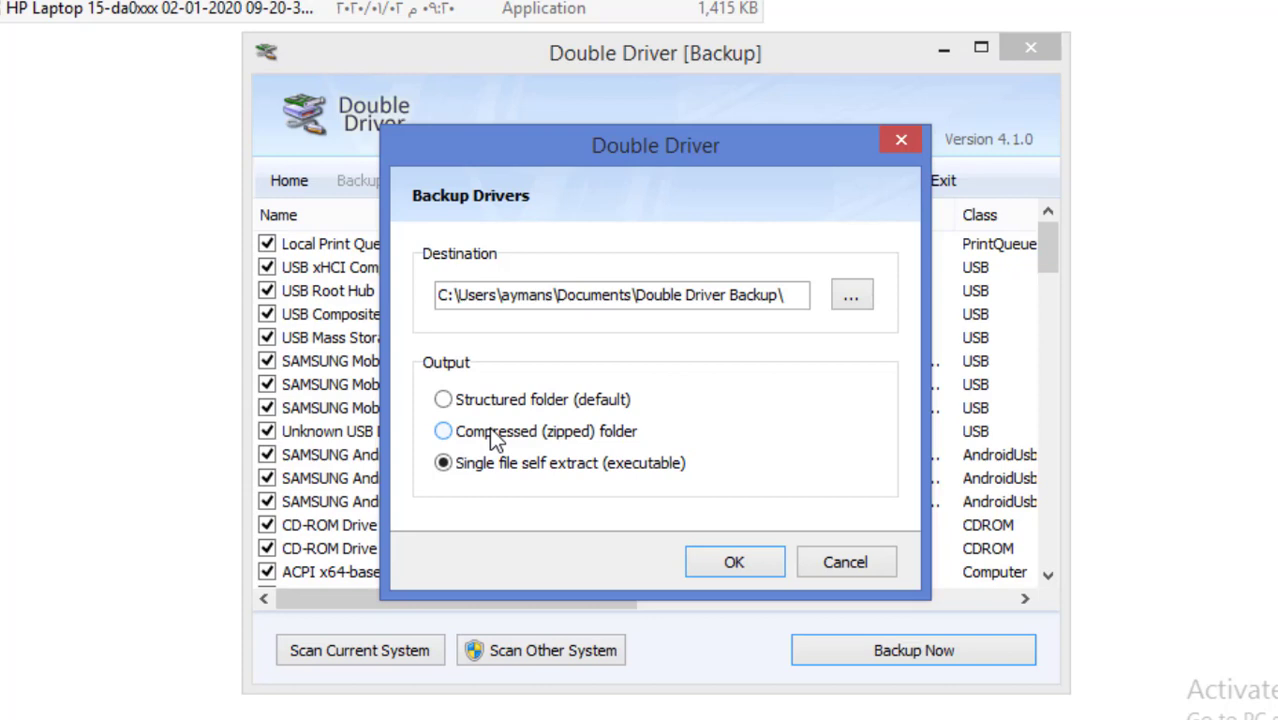
{"action": "left_click", "coordinate": [838, 560]}
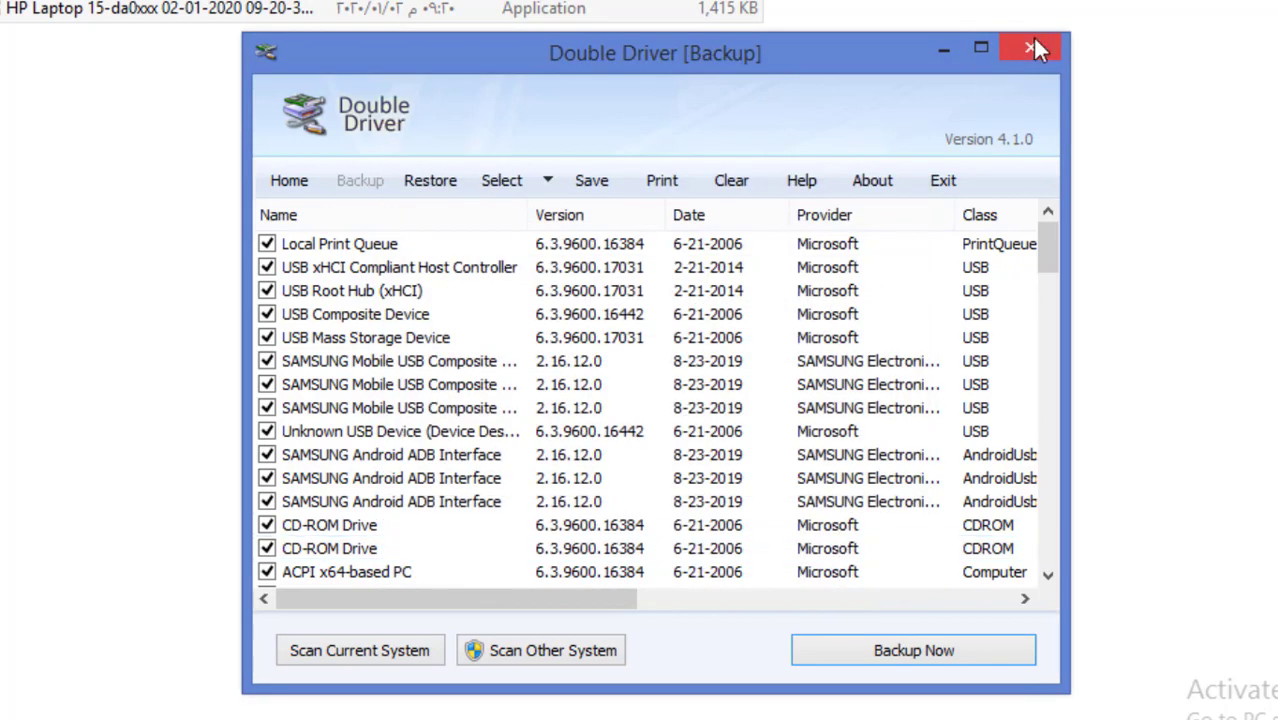
Close the Double Driver program
{"action": "left_click", "coordinate": [1032, 45]}
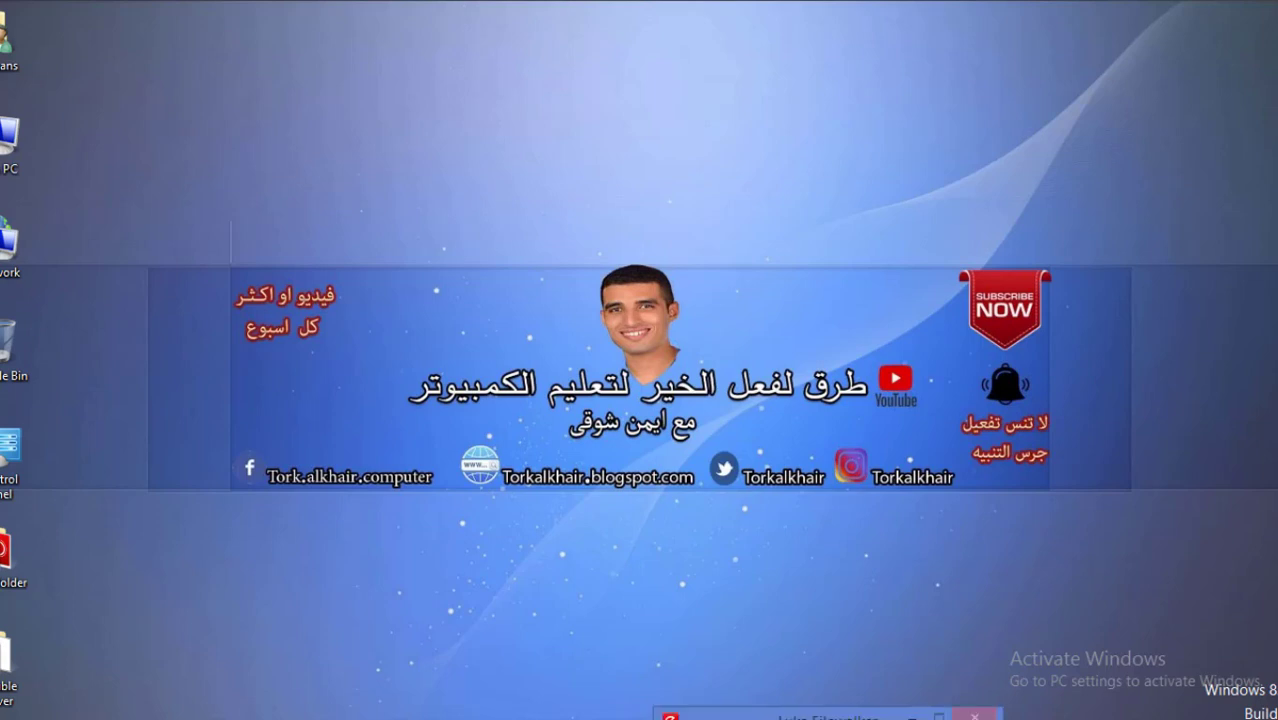
{"action": "left_click_drag", "start_coordinate": [732, 710], "coordinate": [719, 716]}
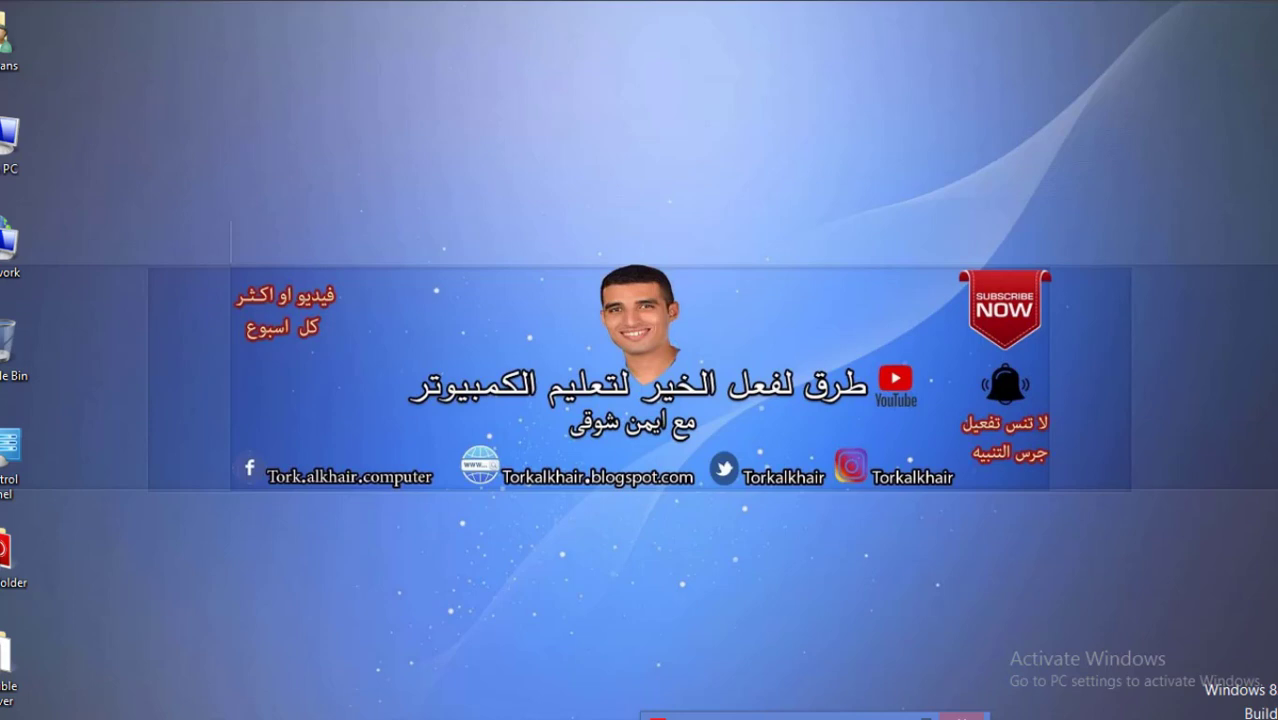
{"action": "left_click_drag", "start_coordinate": [586, 135], "coordinate": [273, 521]}
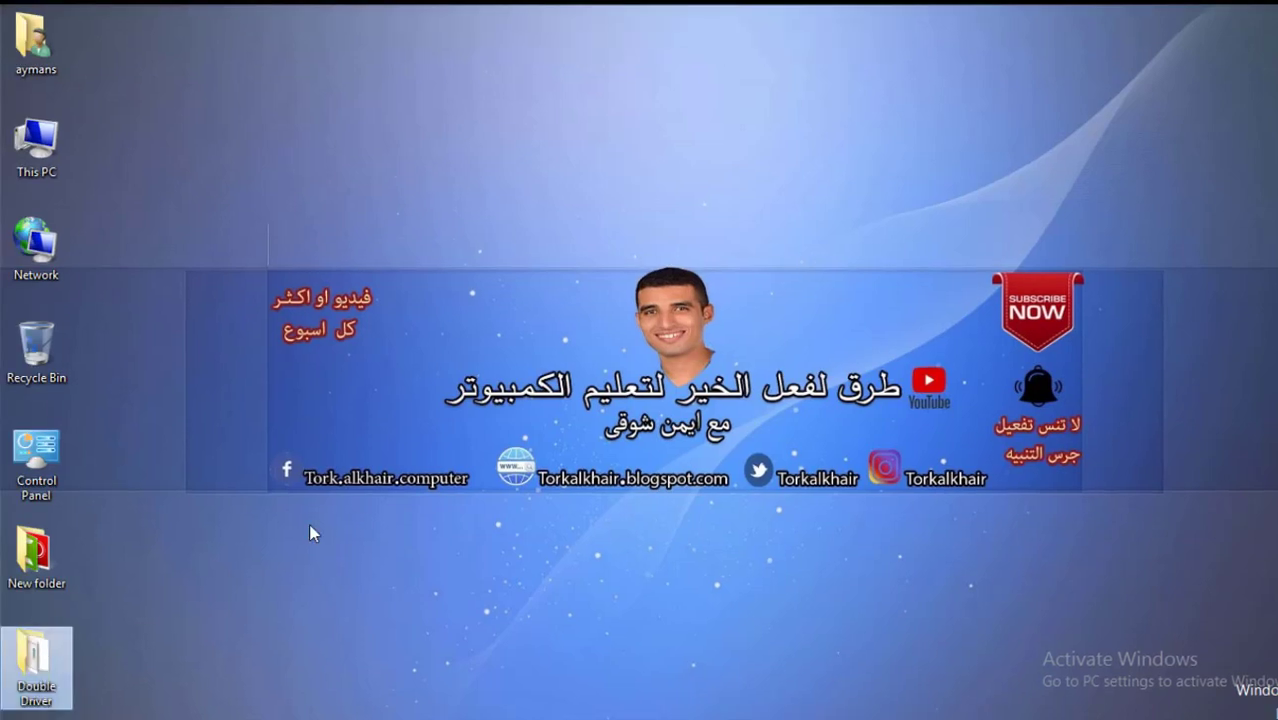